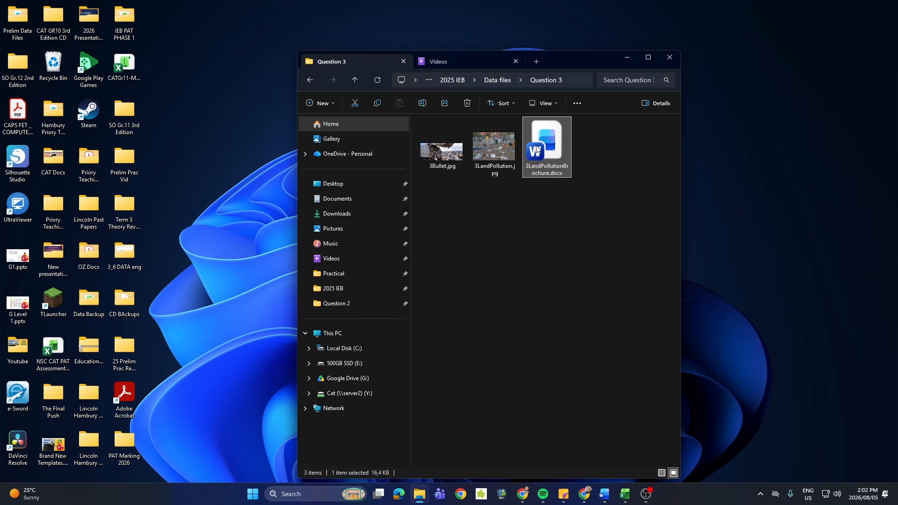
Open 3LandPollutionBrochure.docx for editing and apply the Narrow page margins of 1,27 cm on all sides.
double_click(537, 147)
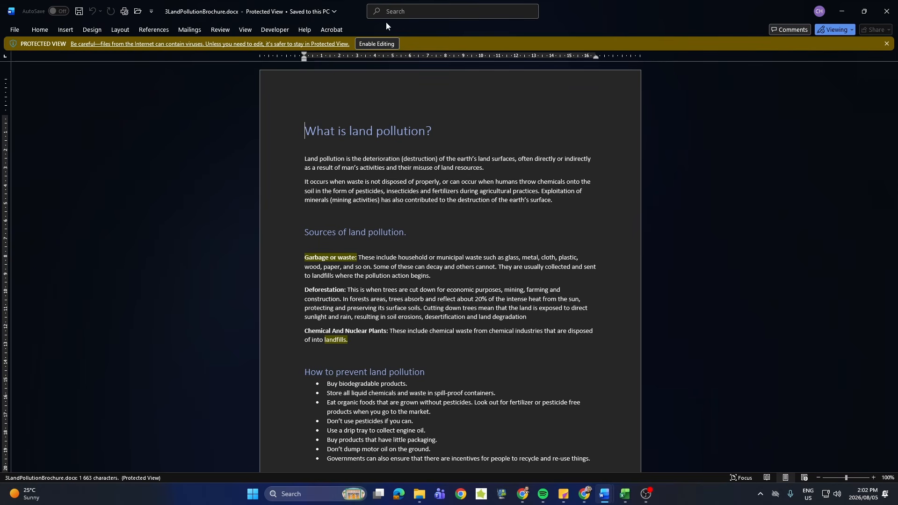
left_click(380, 43)
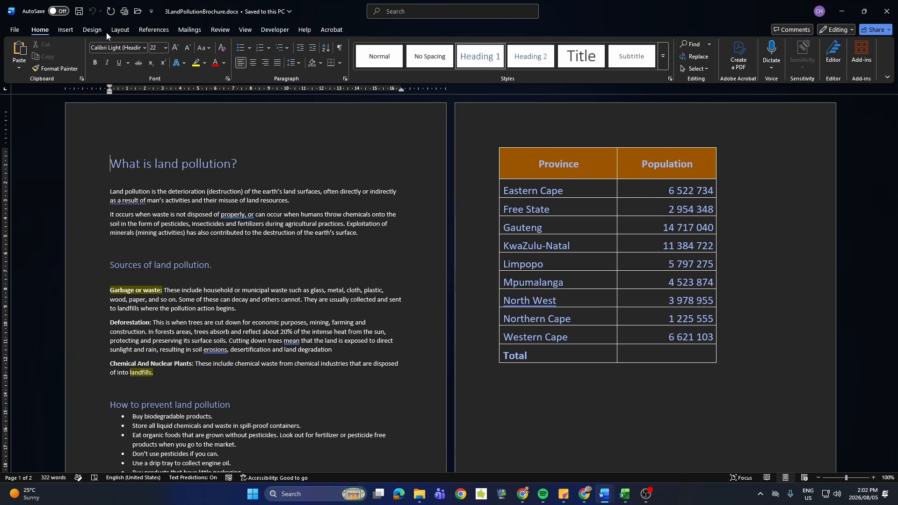
left_click(119, 29)
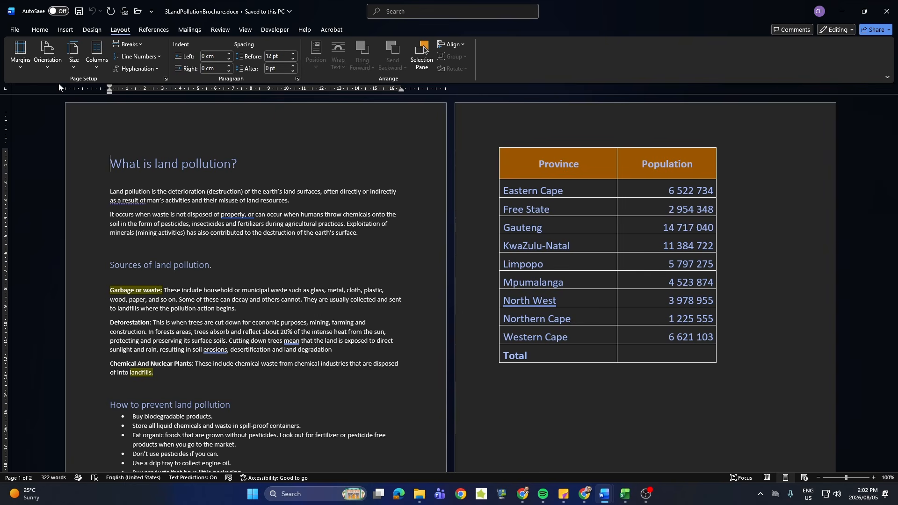
left_click(29, 71)
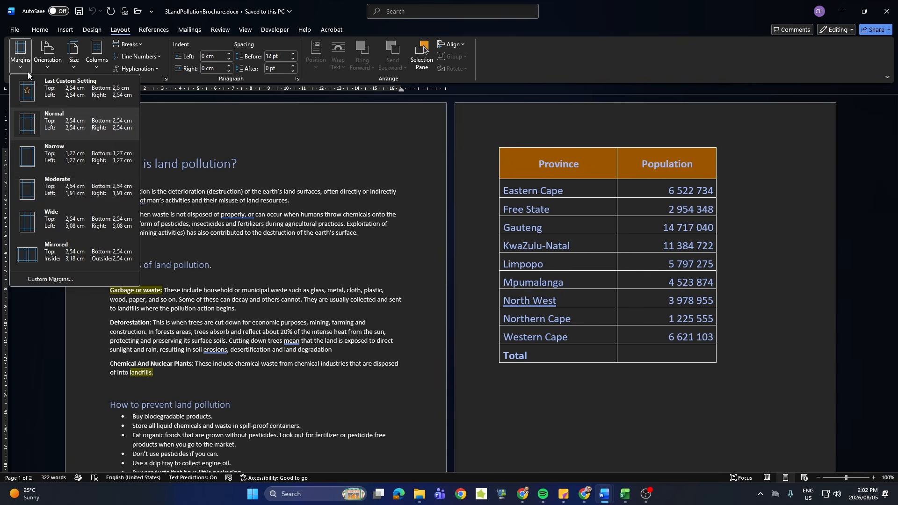
left_click(26, 157)
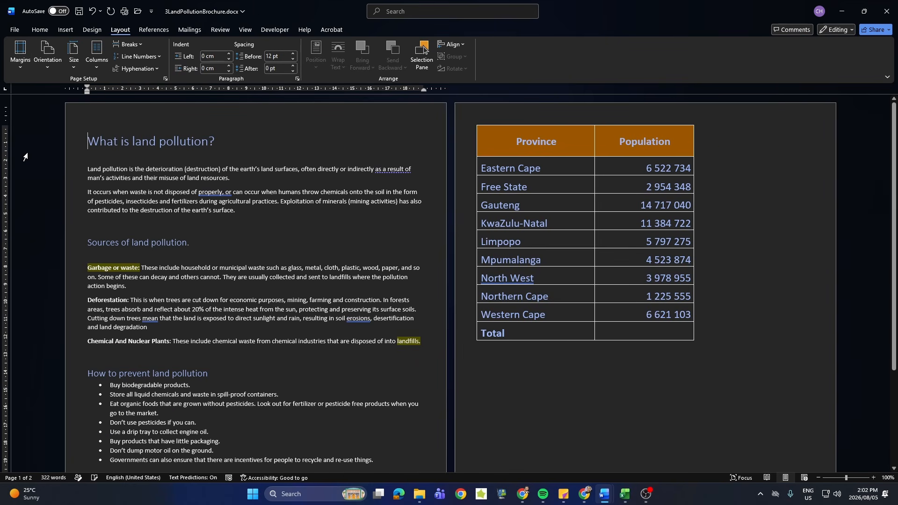
Review the custom margin, paper and layout settings in the page setup without changing them.
left_click(23, 72)
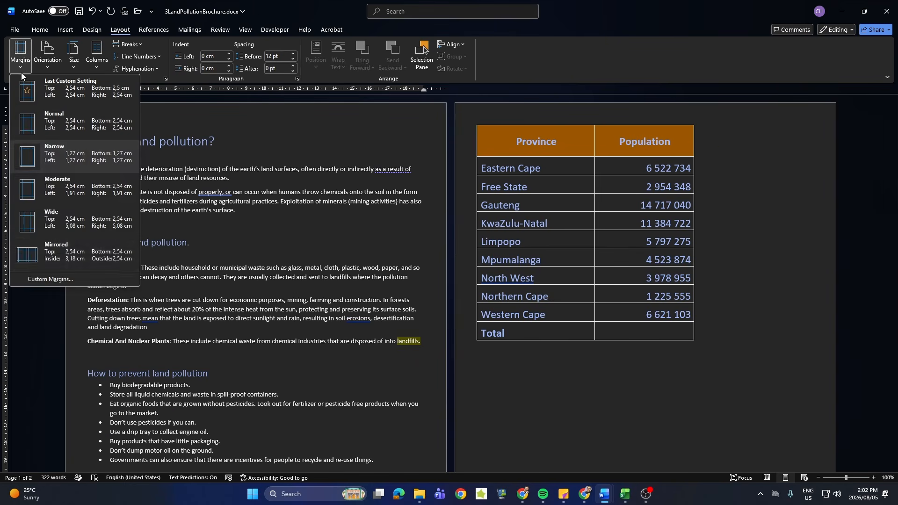
left_click(30, 280)
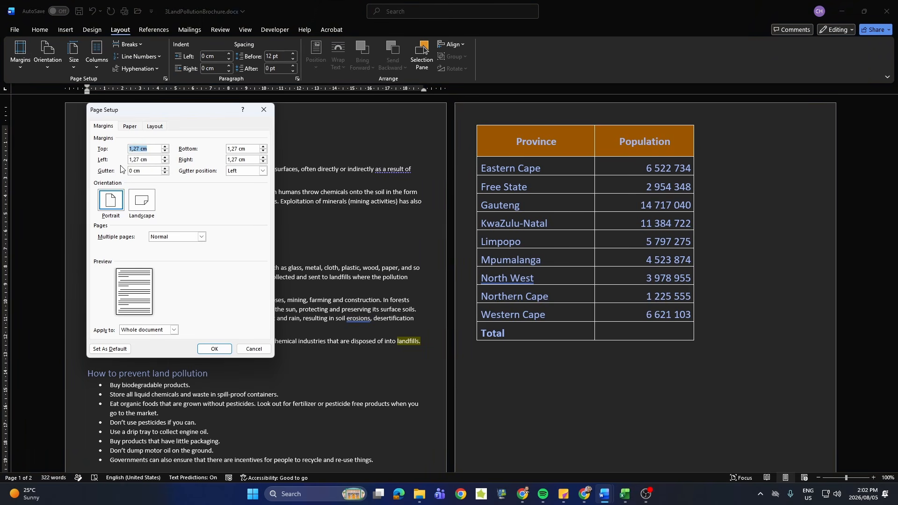
left_click(129, 129)
left_click(153, 129)
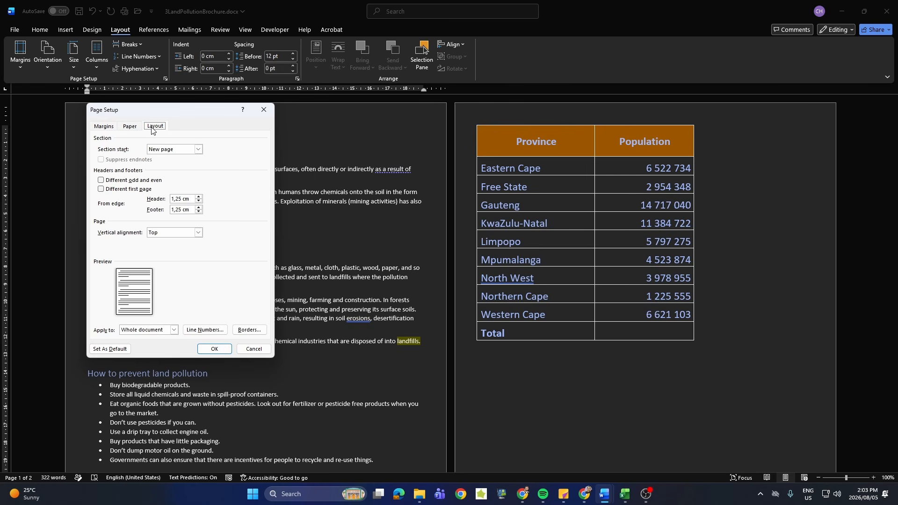
left_click(109, 126)
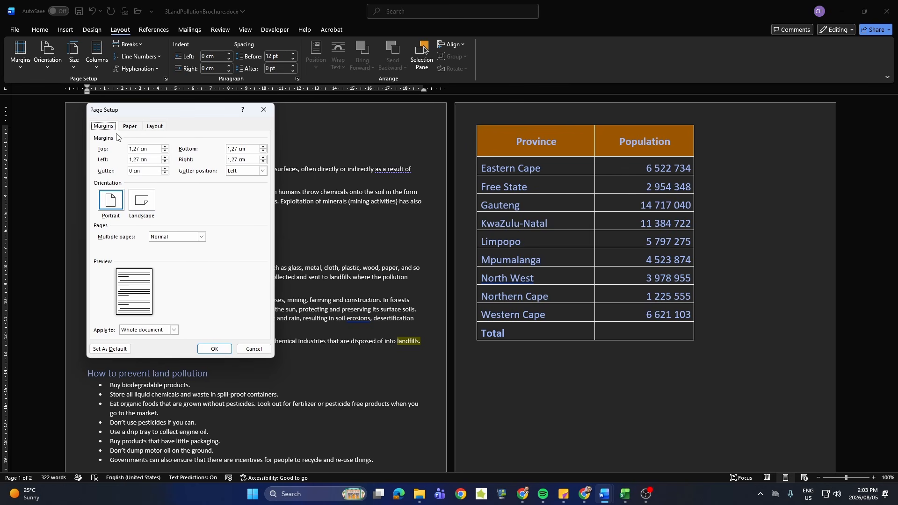
left_click(215, 348)
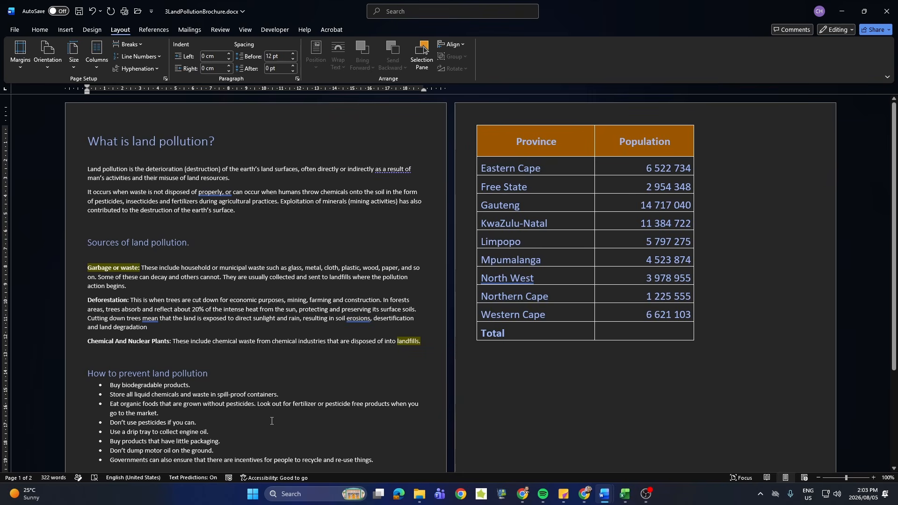
Insert a Next Page section break below the bulleted list on the first page.
scroll(273, 421, "down", 4)
left_click(276, 392)
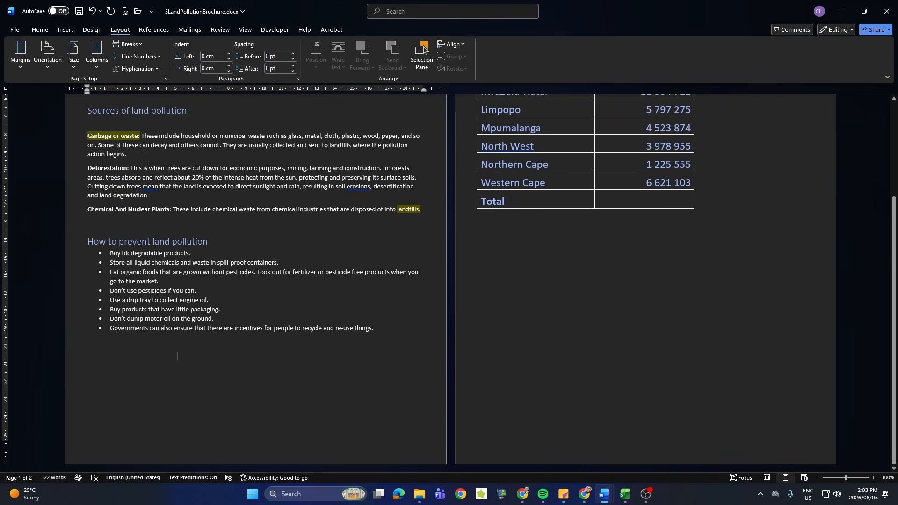
left_click(152, 30)
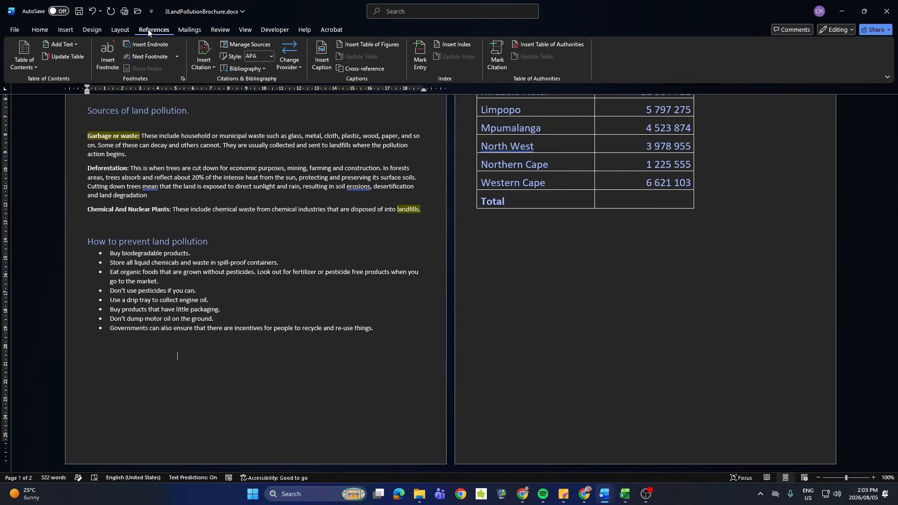
left_click(120, 30)
left_click(127, 45)
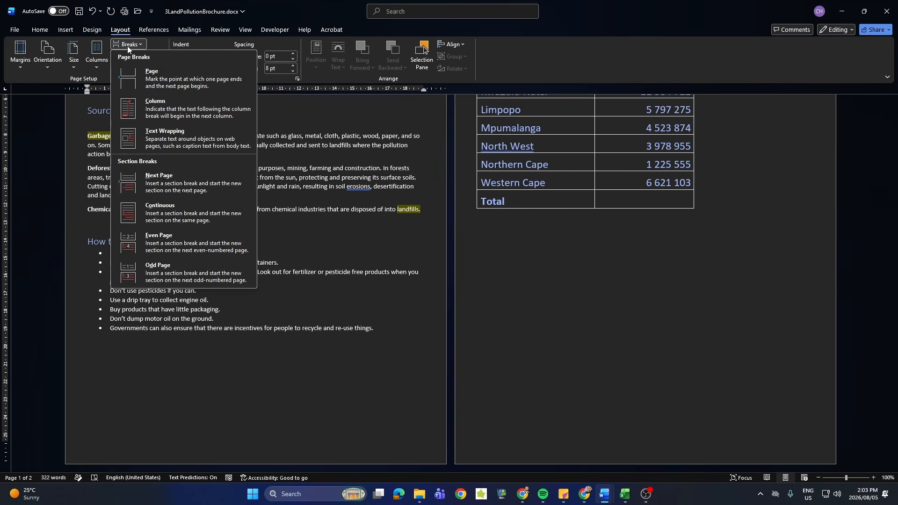
left_click(147, 182)
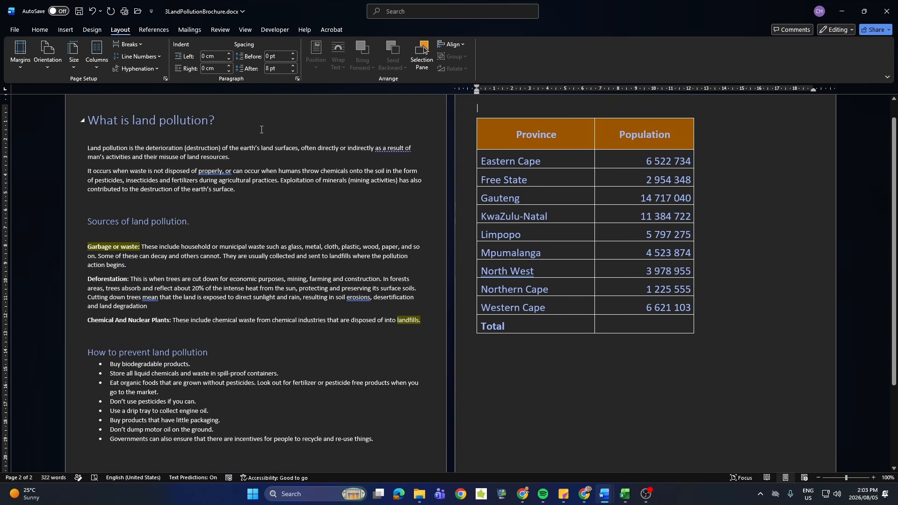
Show the formatting marks temporarily to check the breaks after the bulleted list on the first page.
left_click(256, 125)
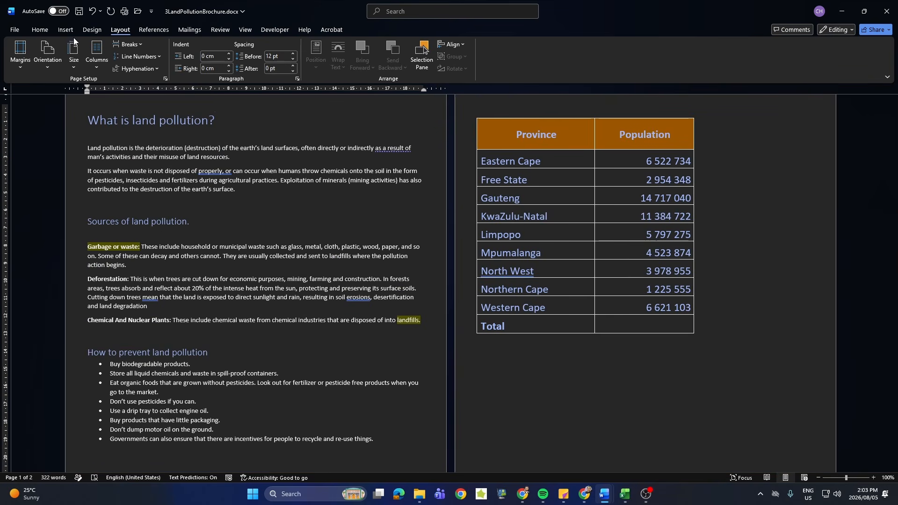
left_click(40, 30)
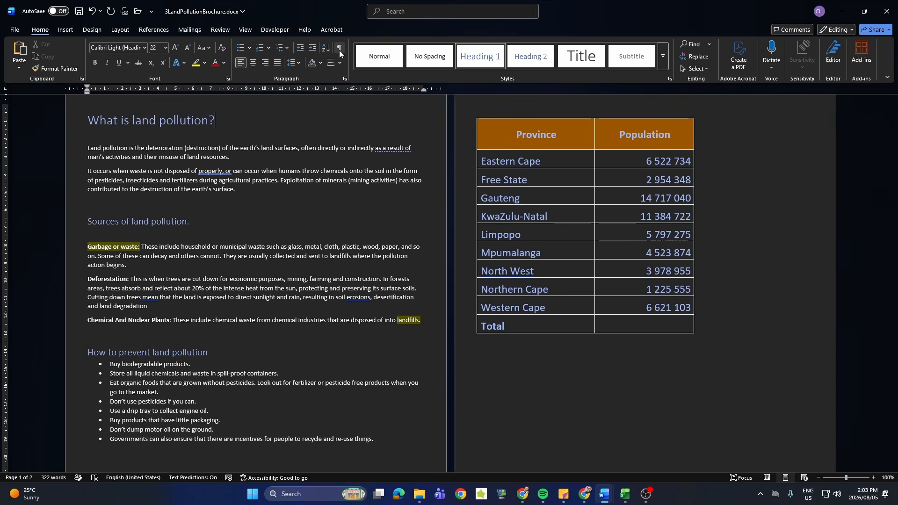
left_click(338, 49)
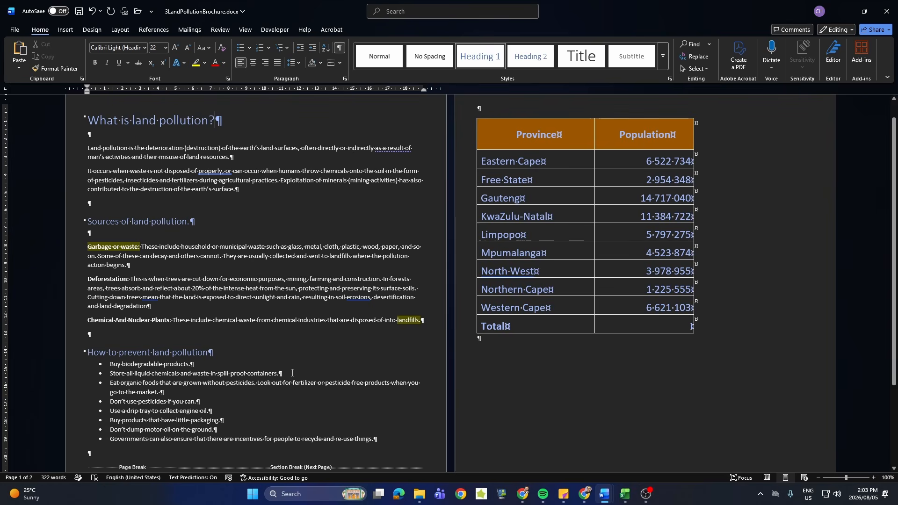
scroll(260, 369, "down", 4)
scroll(260, 369, "up", 5)
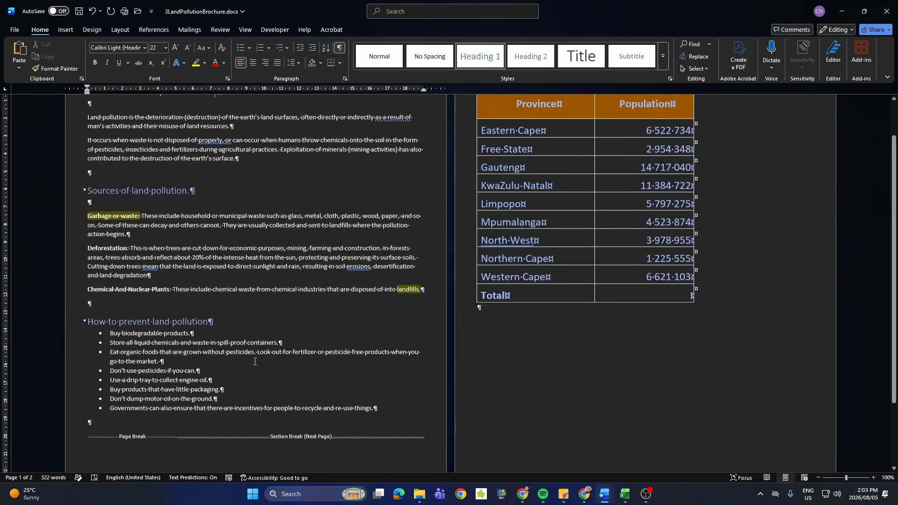
left_click(342, 48)
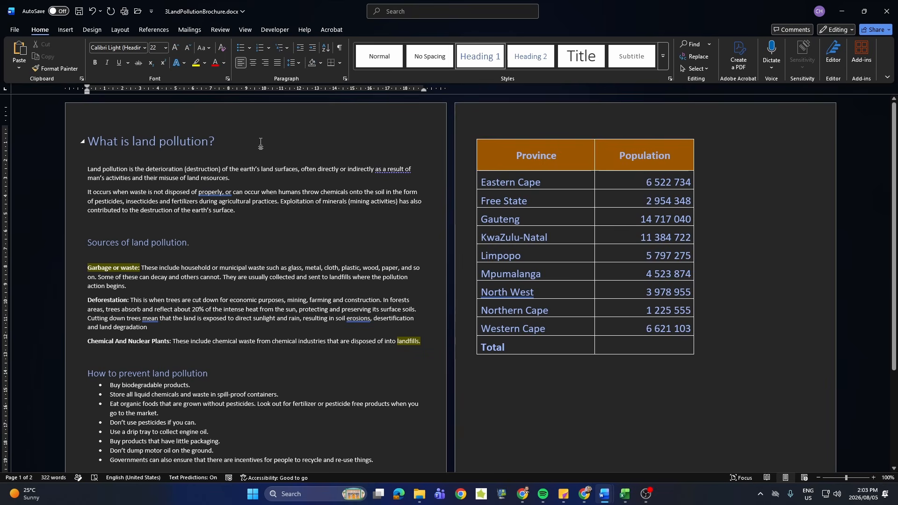
Set the first page's section to Landscape orientation and check the page with the province table.
left_click(121, 32)
left_click(47, 60)
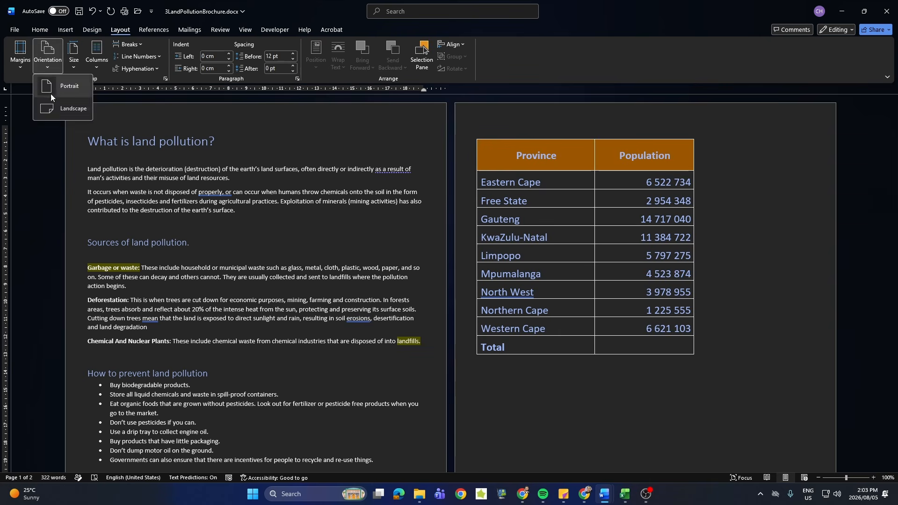
left_click(48, 112)
scroll(327, 304, "down", 5)
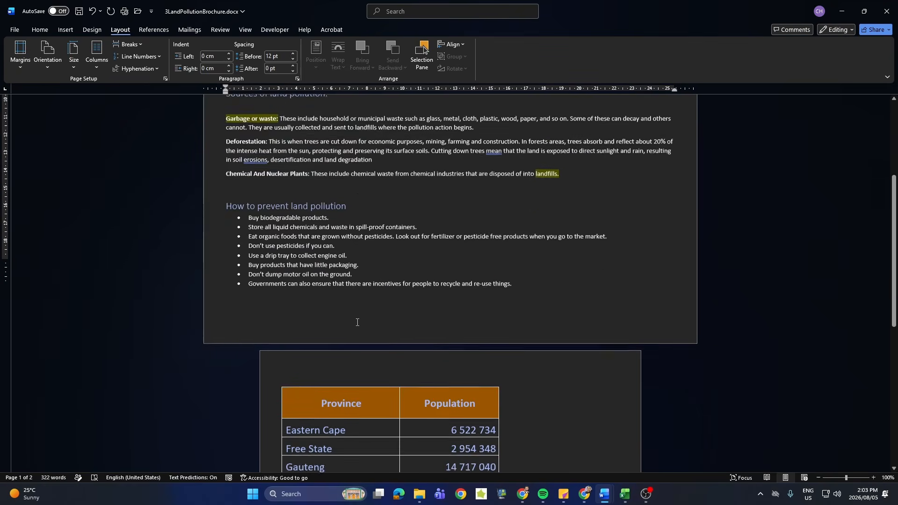
scroll(323, 291, "down", 3)
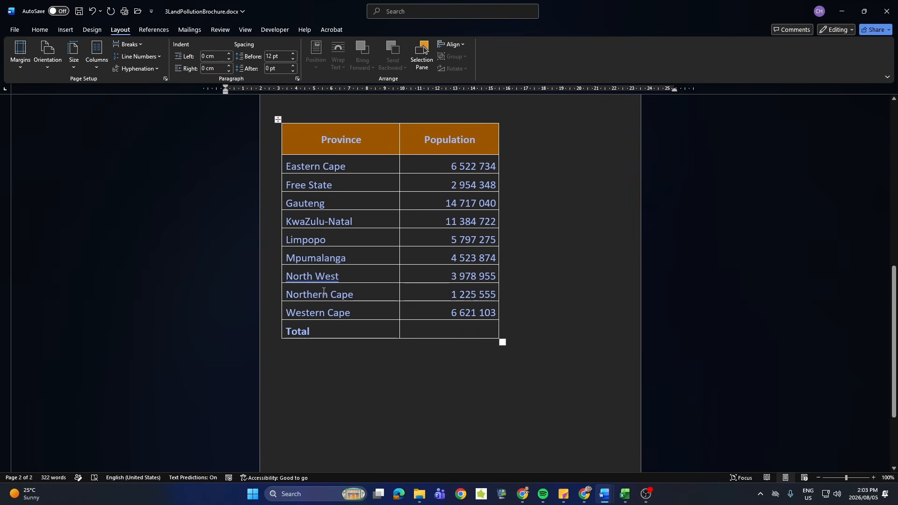
scroll(323, 292, "up", 3)
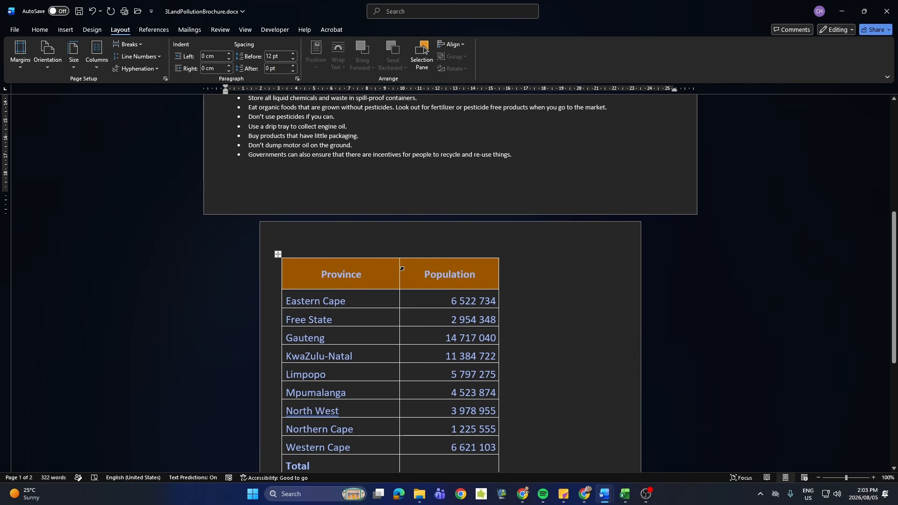
Add a red 1 ½ pt Box page border with a solid line to the whole document.
left_click(591, 254)
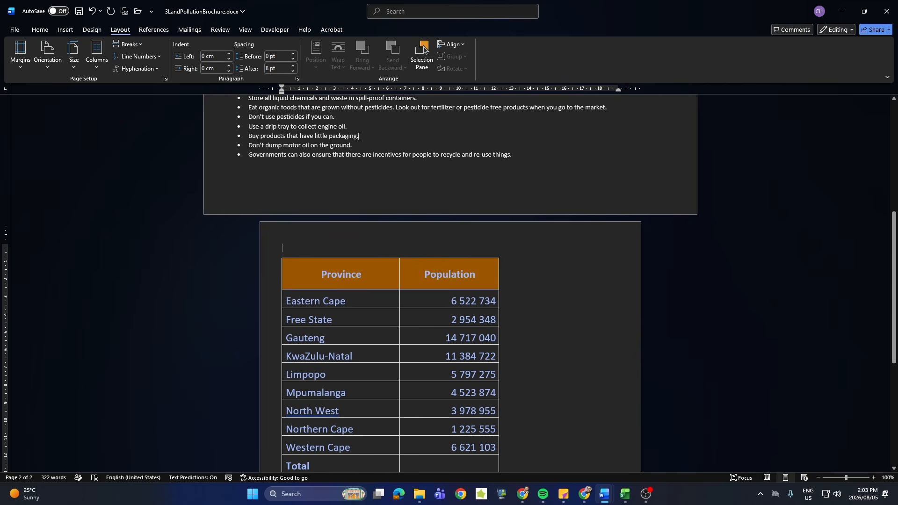
left_click(39, 30)
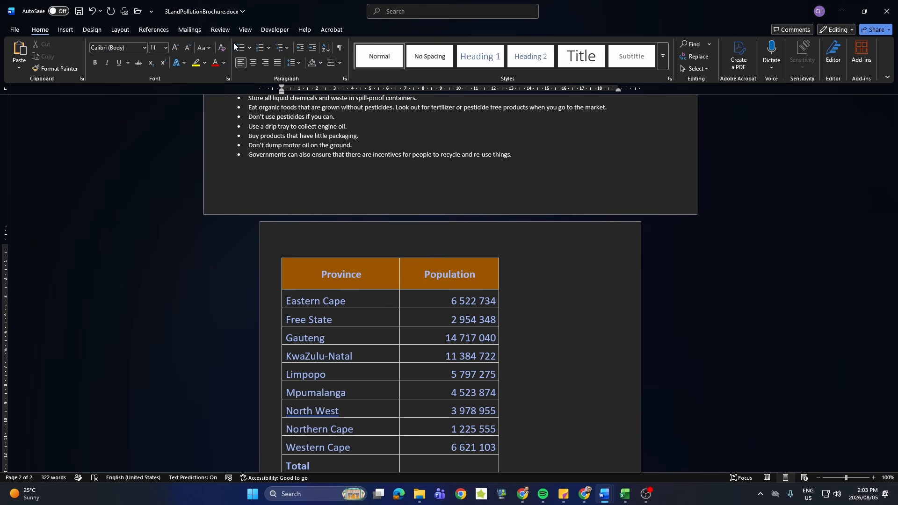
left_click(339, 63)
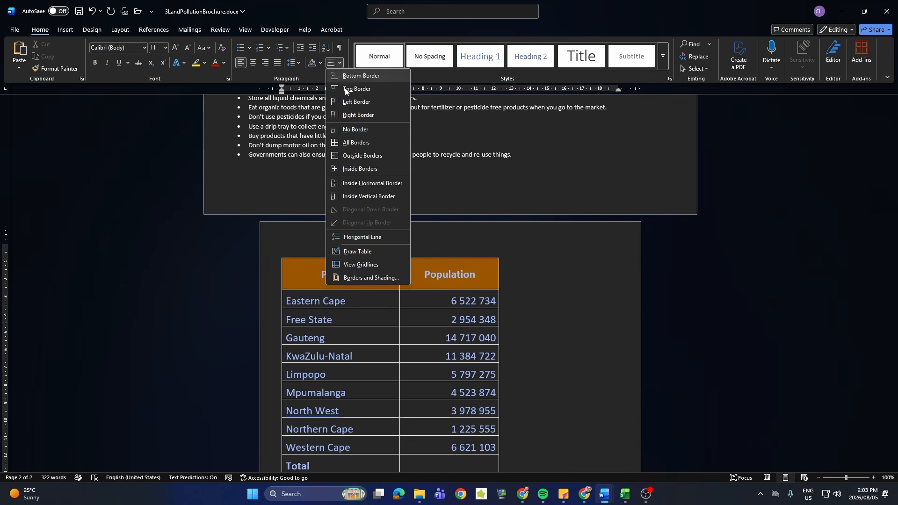
left_click(371, 279)
left_click(388, 186)
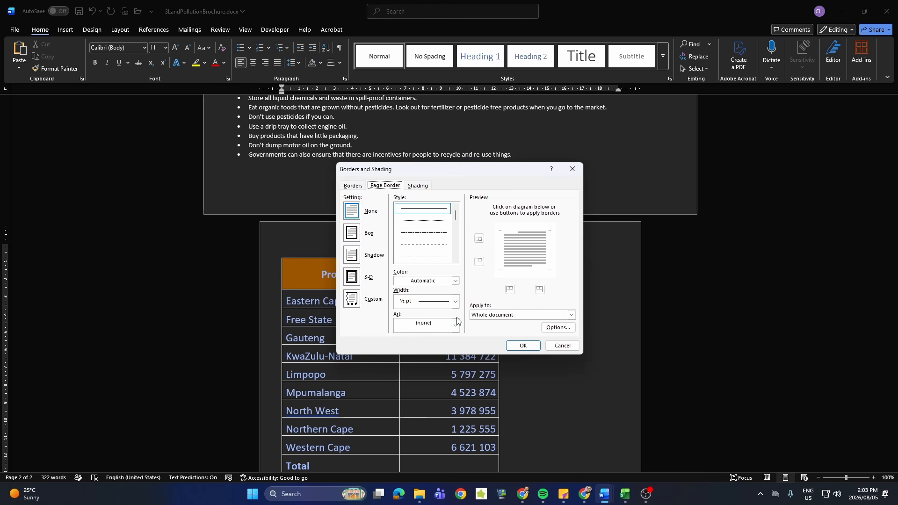
left_click(456, 281)
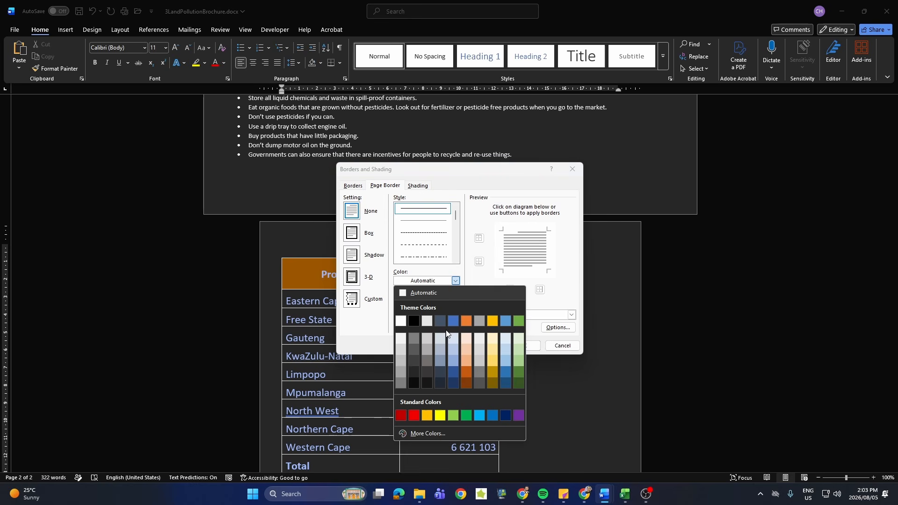
left_click(414, 416)
left_click(480, 316)
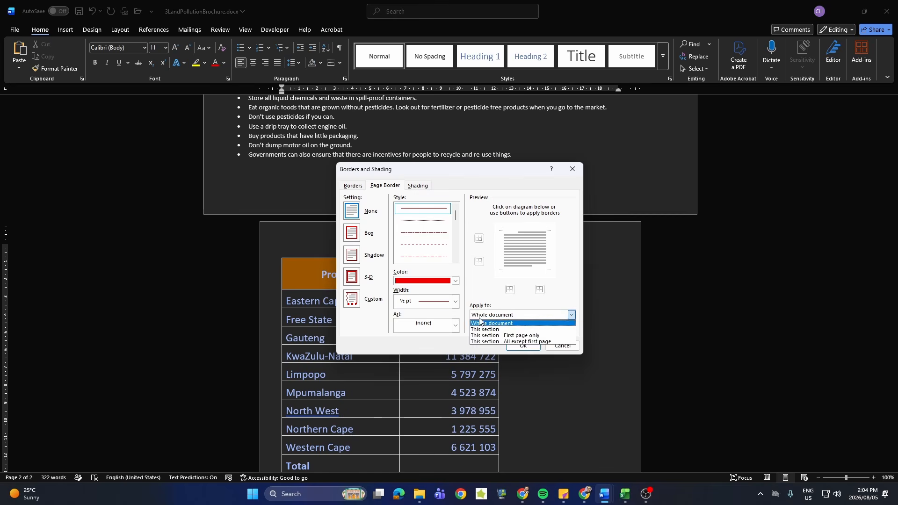
left_click(480, 323)
left_click(455, 301)
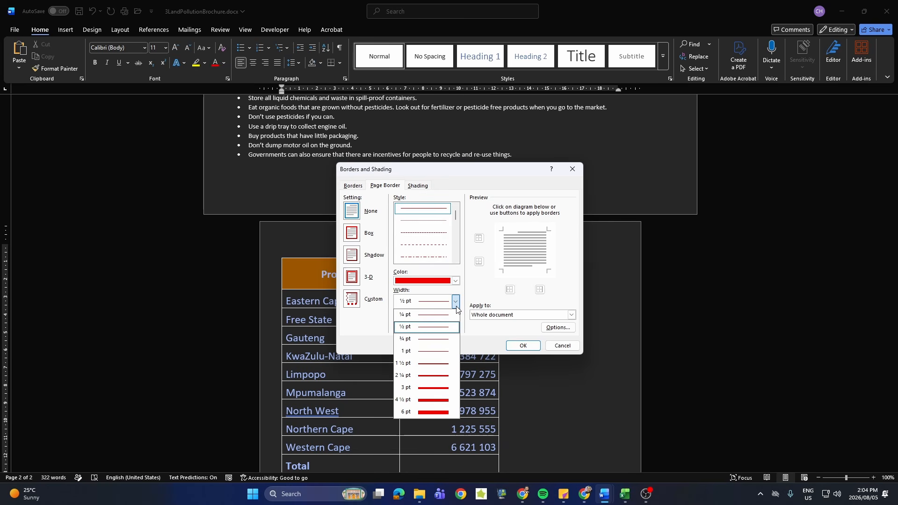
left_click(444, 363)
left_click(354, 234)
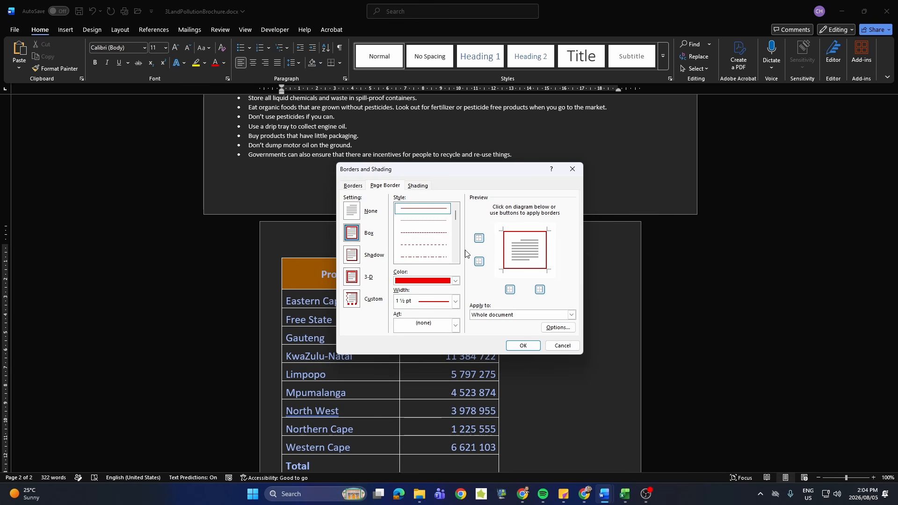
left_click(522, 346)
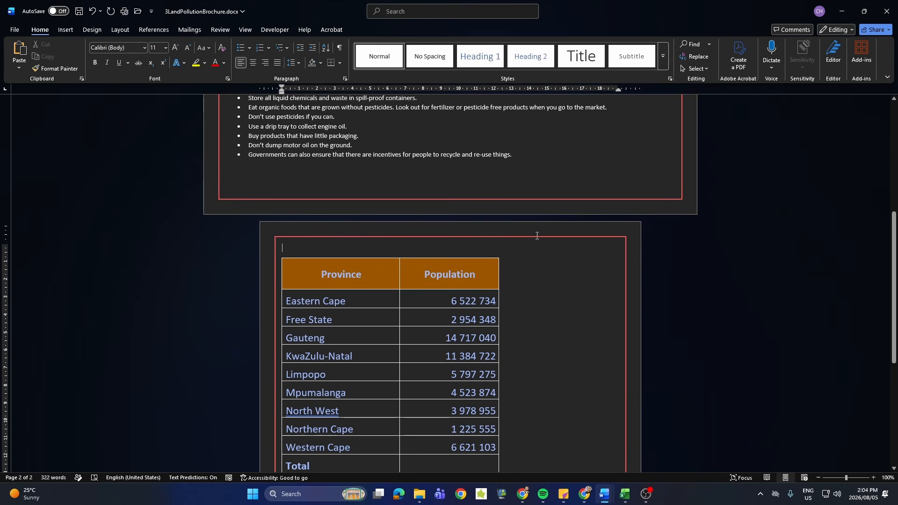
Choose 3LandPollution.jpg from the Question 3 data files folder as a custom picture watermark.
left_click(93, 31)
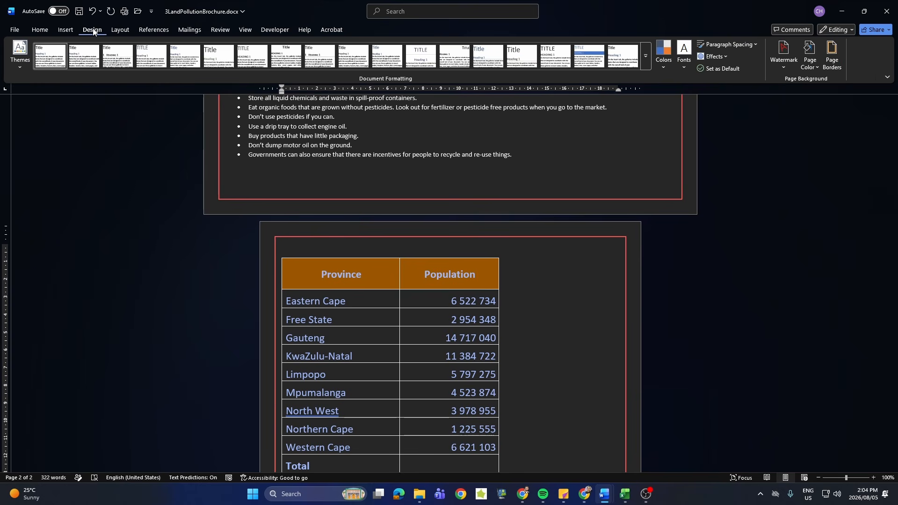
left_click(781, 69)
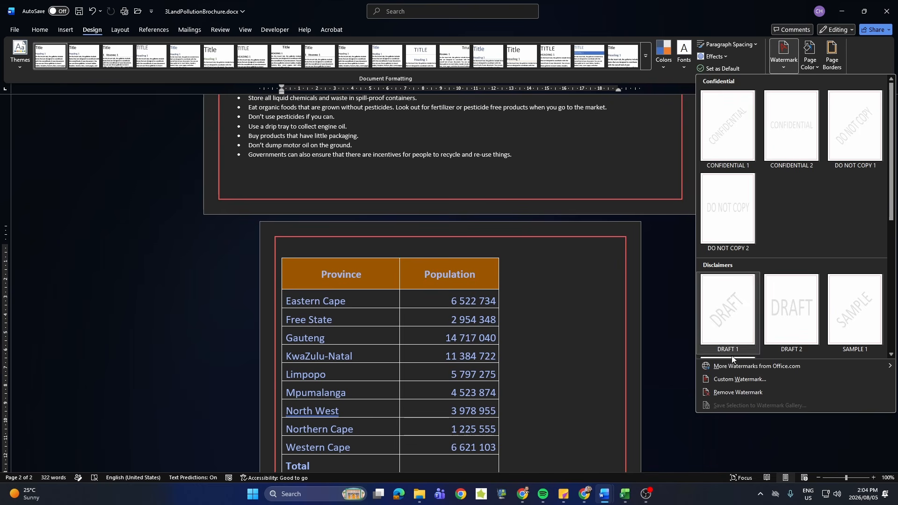
left_click(734, 378)
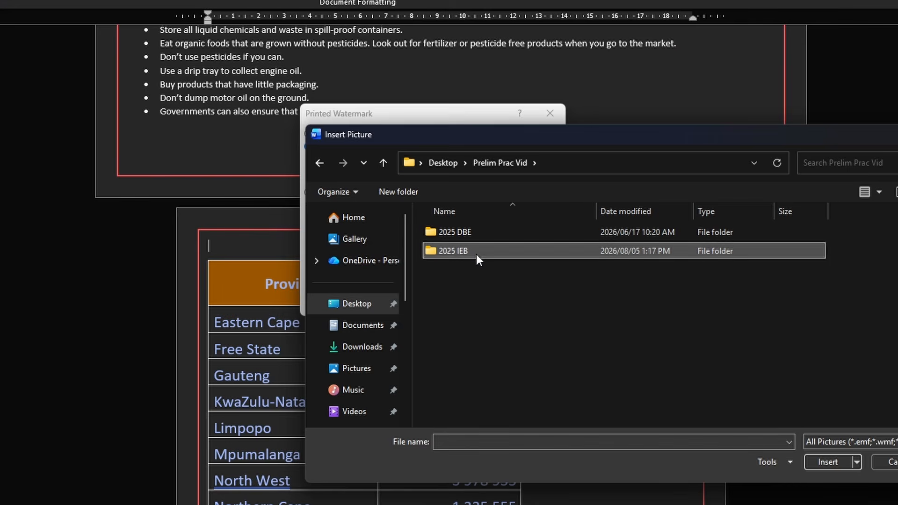
double_click(468, 253)
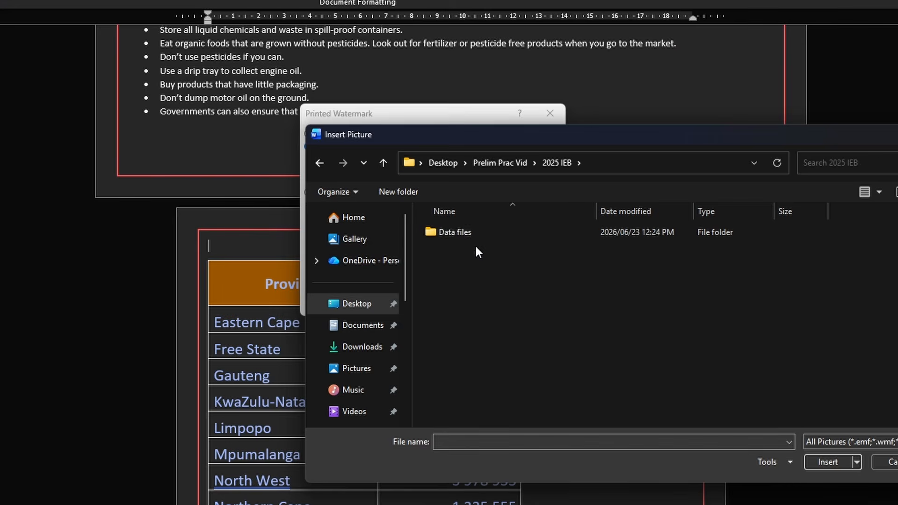
double_click(468, 231)
left_click(481, 269)
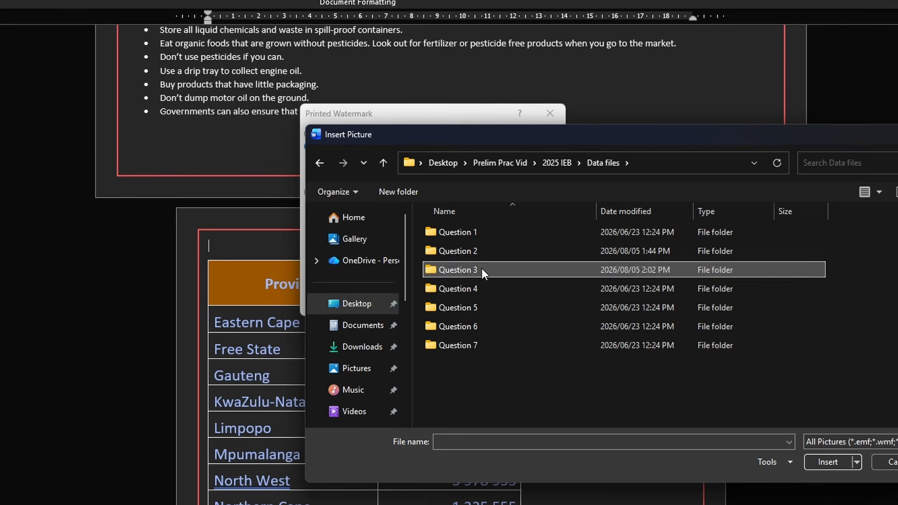
double_click(481, 270)
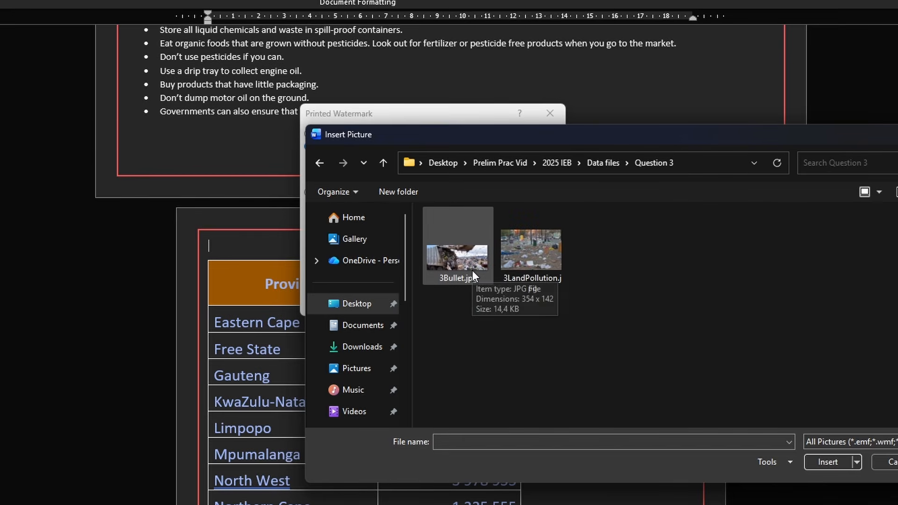
double_click(537, 272)
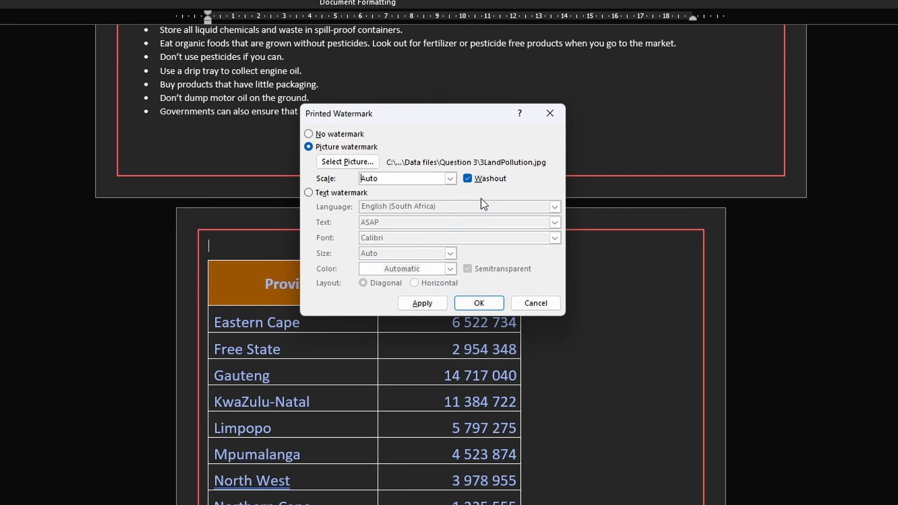
Set the picture watermark's scale to 120%, turn off Washout and apply it to the document.
left_click(450, 178)
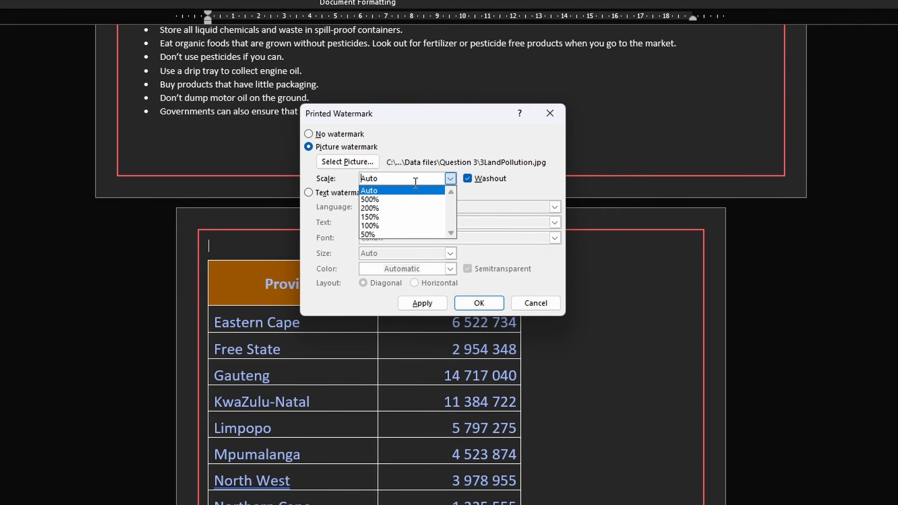
left_click(417, 226)
left_click(384, 181)
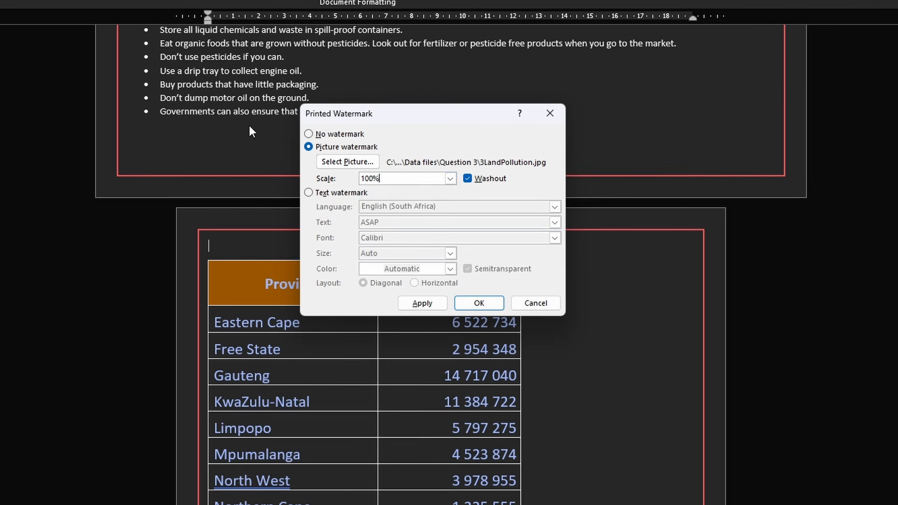
key("Left")
key("Left")
key("BackSpace")
key("Delete")
type("20")
left_click(474, 179)
left_click(478, 304)
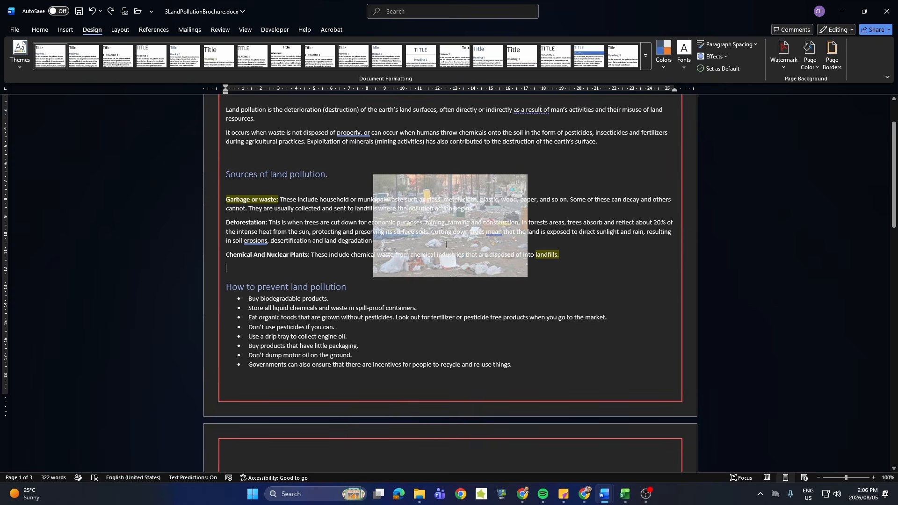
Set up the three paragraphs under "Sources of land pollution." as a three-column layout.
scroll(446, 244, "down", 15)
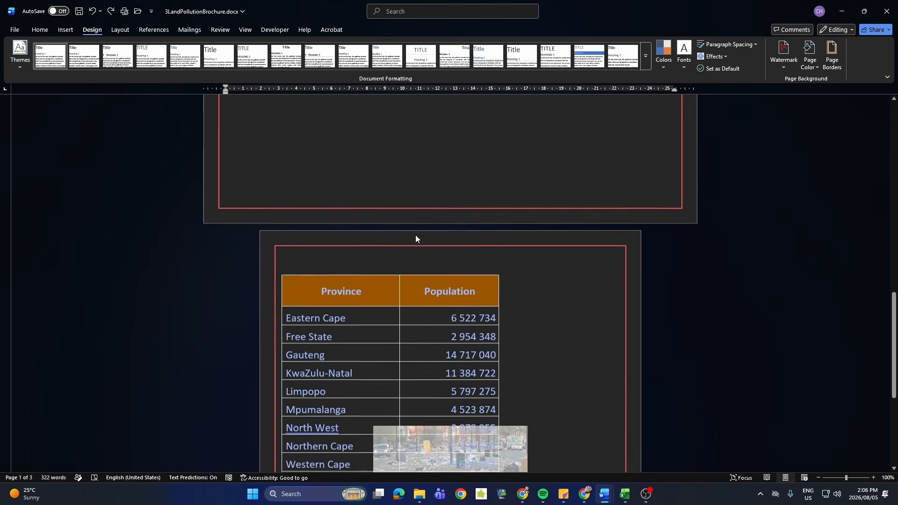
scroll(416, 234, "down", 5)
left_click_drag(893, 365, 892, 140)
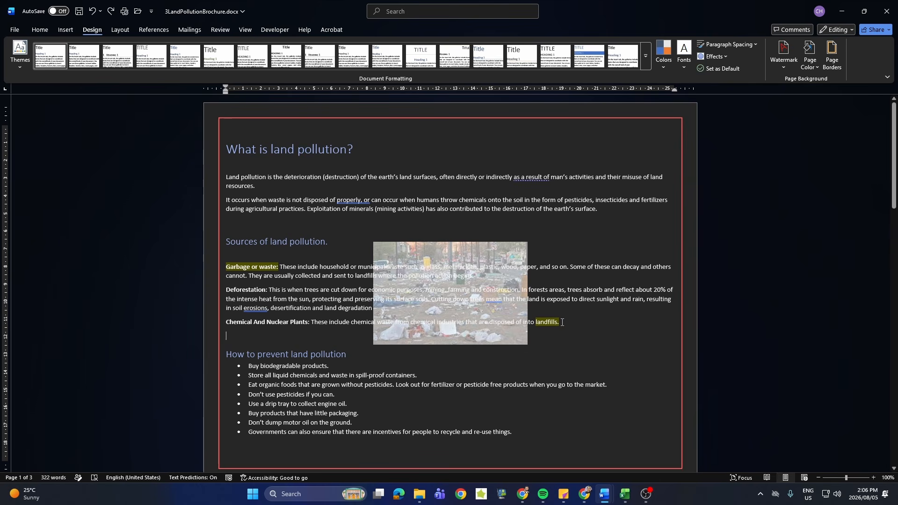
left_click_drag(562, 321, 232, 263)
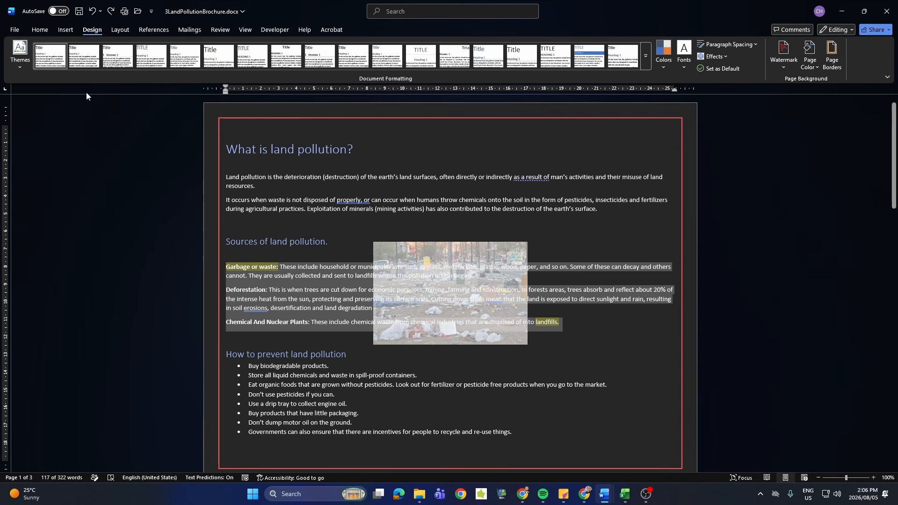
left_click(46, 30)
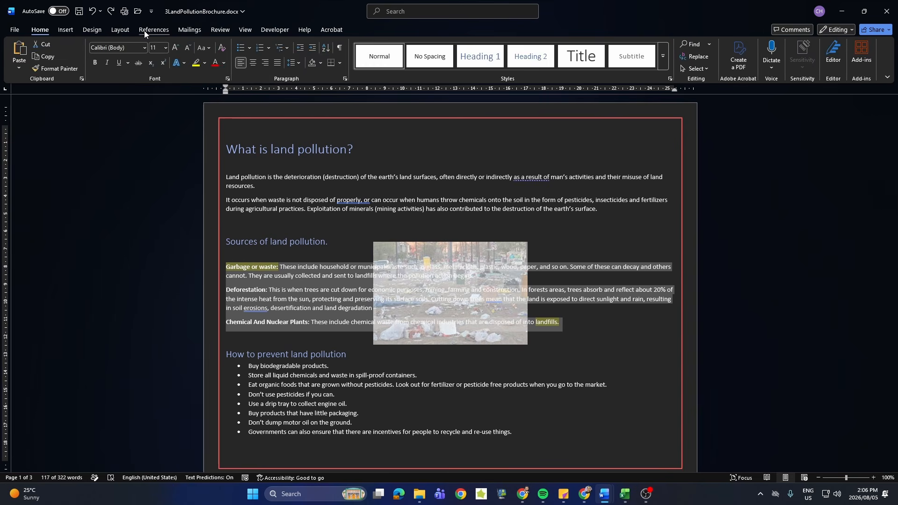
left_click(120, 30)
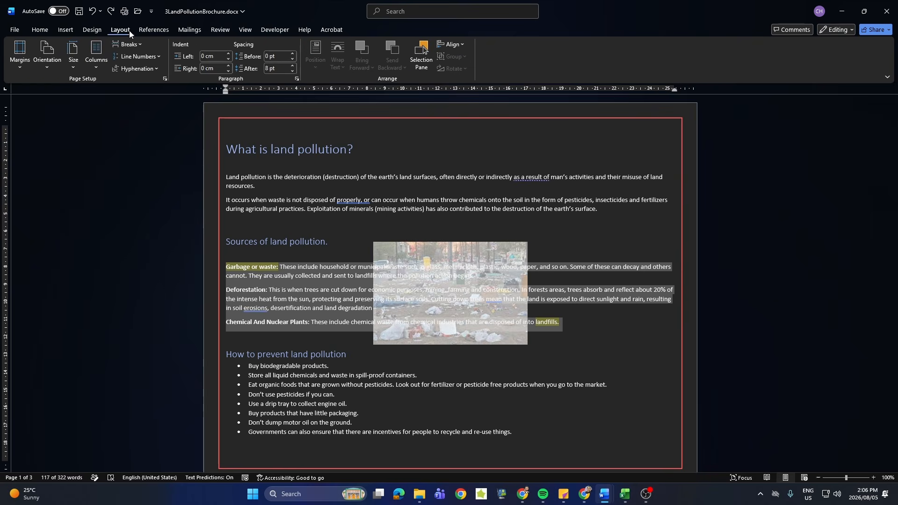
left_click(105, 68)
left_click(108, 193)
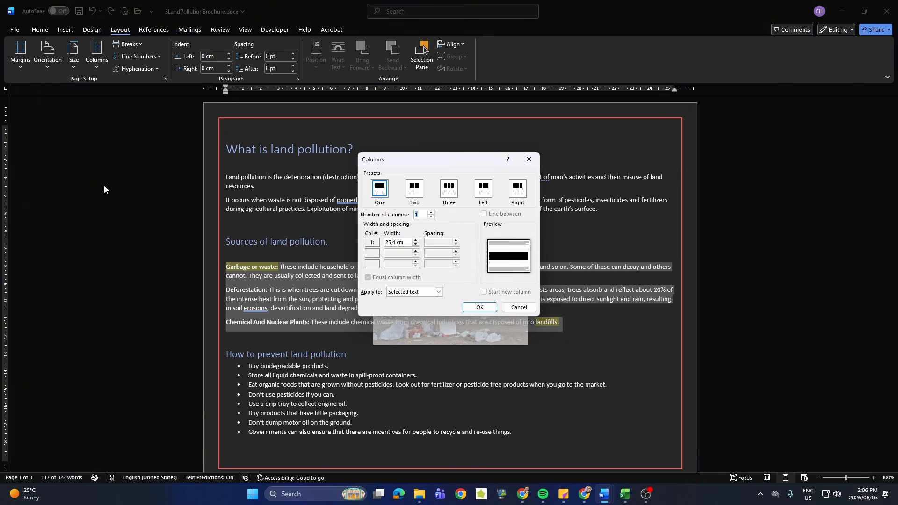
left_click(449, 189)
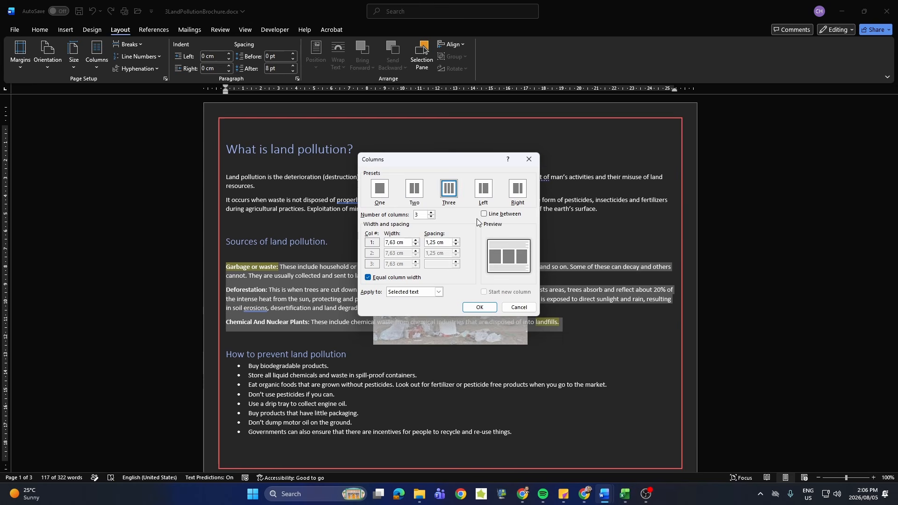
Turn off equal column width, set both column spacings to 1 cm and apply the columns to the selected text.
left_click(390, 278)
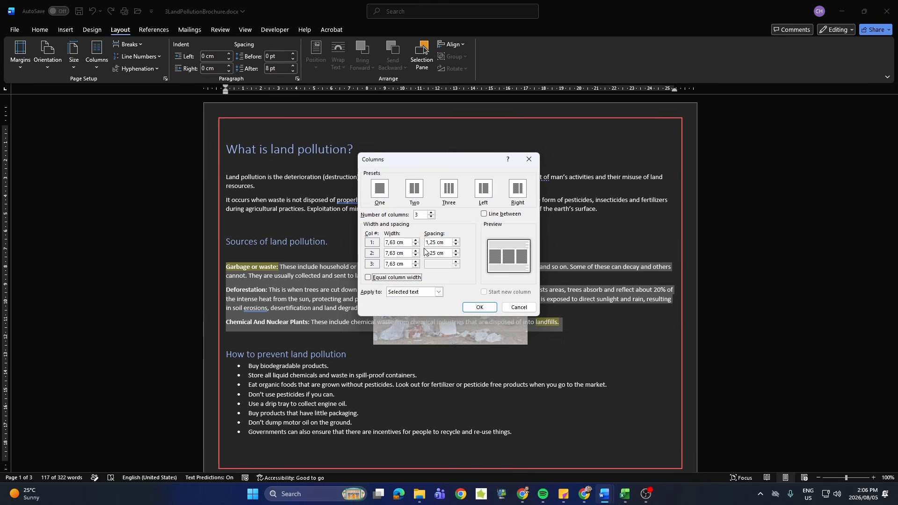
left_click(456, 244)
left_click(456, 245)
left_click(456, 244)
left_click(457, 254)
left_click(456, 255)
left_click(457, 255)
left_click(480, 307)
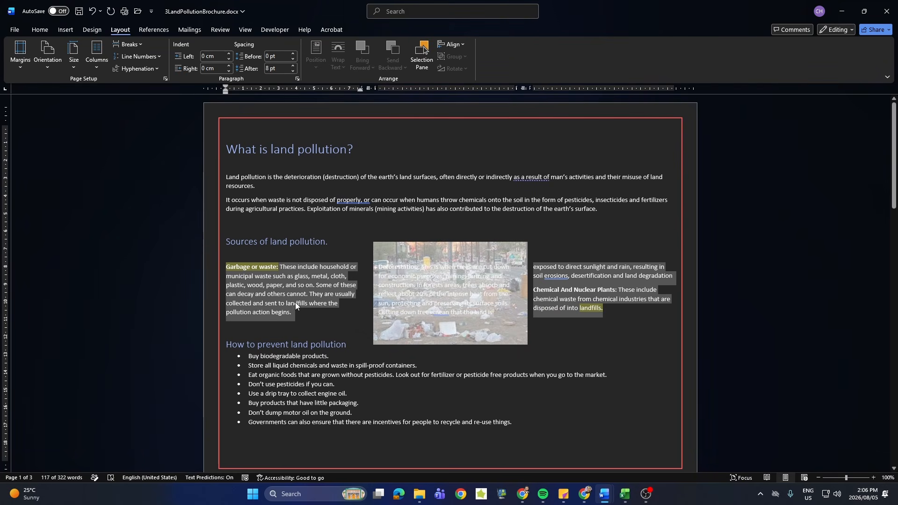
Insert column breaks before the "Chemical And Nuclear Plants" and "Deforestation" paragraphs so each source starts its own column.
left_click(398, 307)
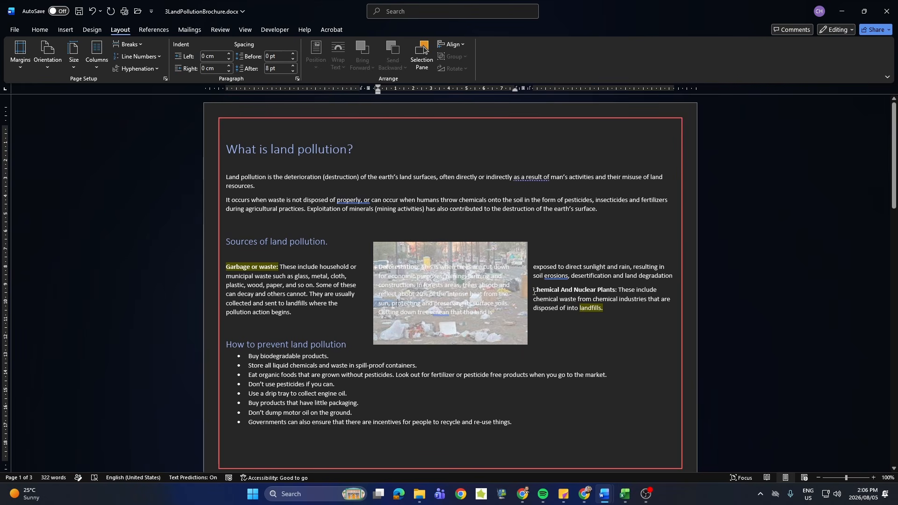
left_click(534, 291)
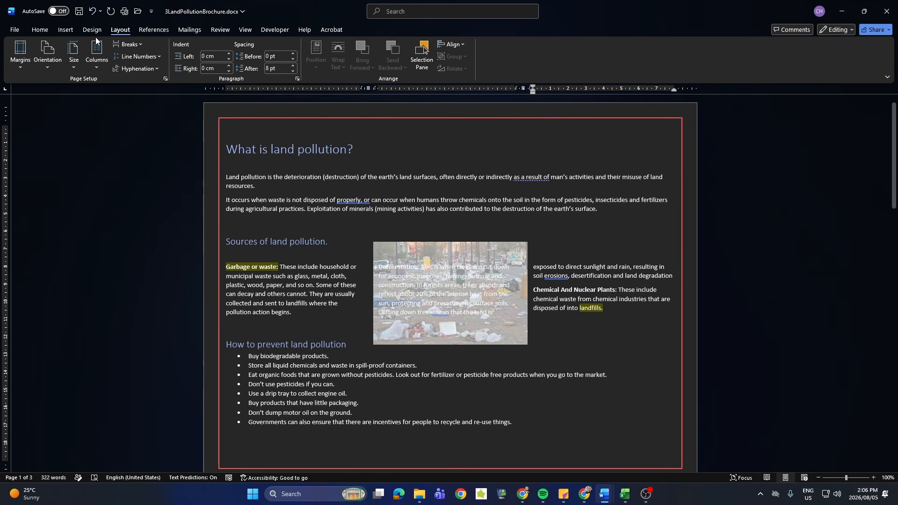
left_click(96, 60)
left_click(137, 46)
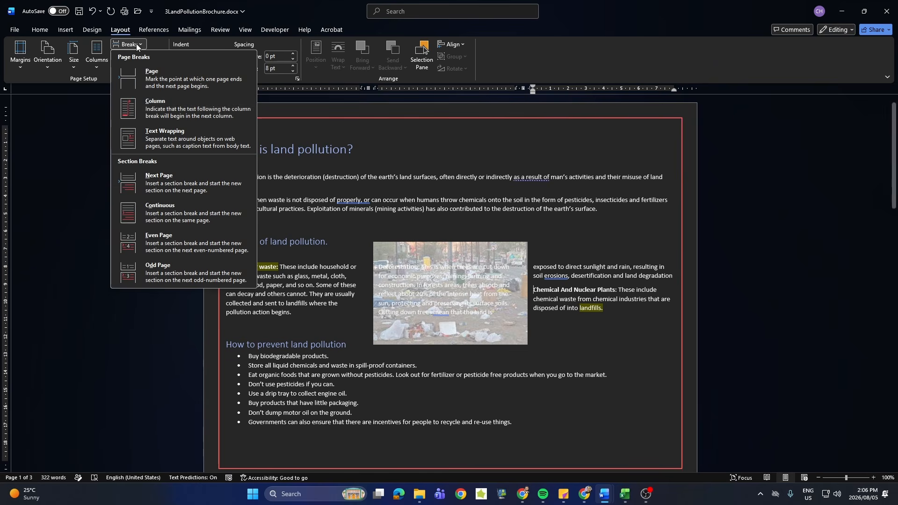
left_click(145, 109)
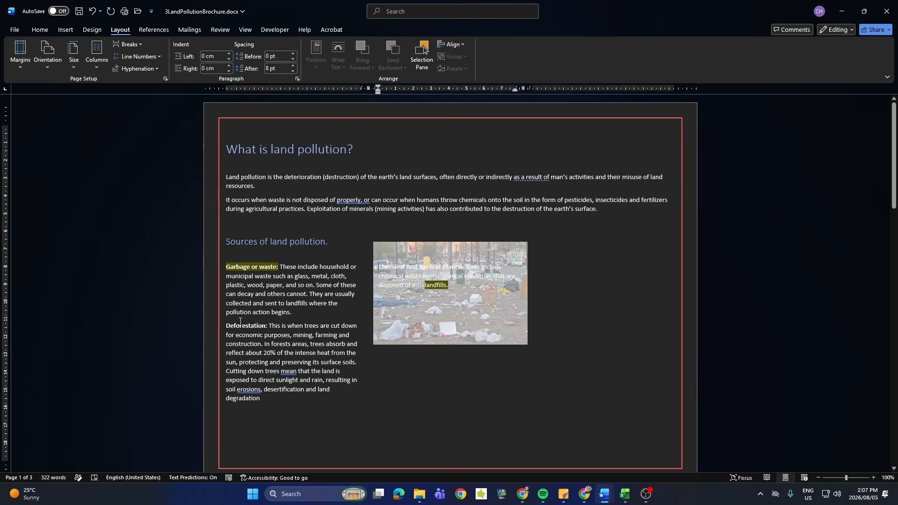
left_click(226, 324)
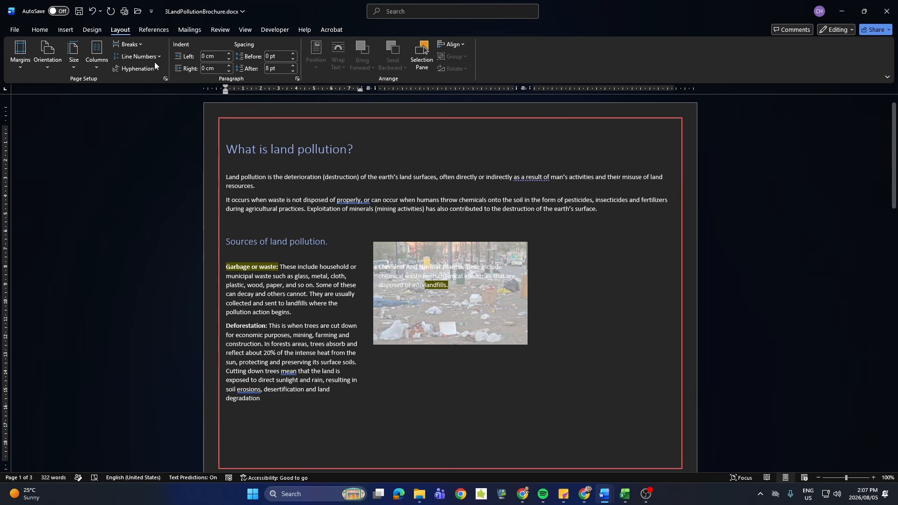
left_click(129, 44)
left_click(142, 108)
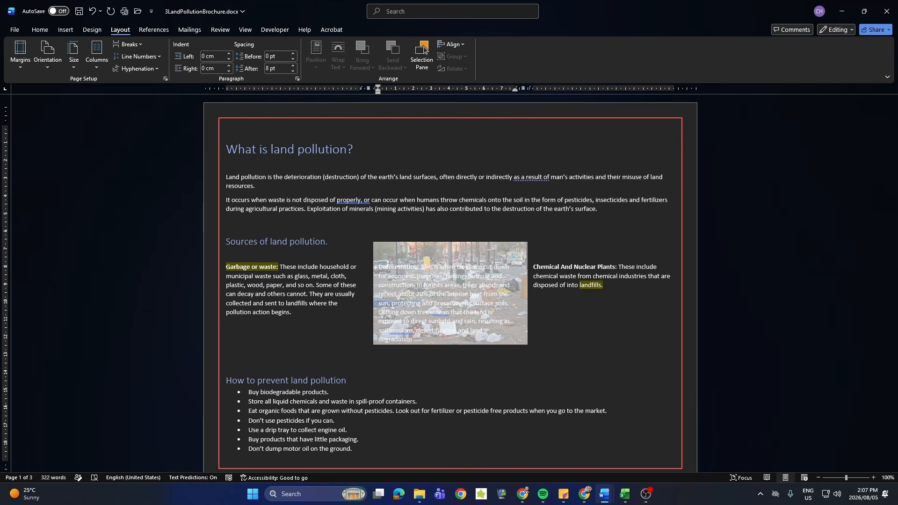
Convert the heading "What is land pollution?" to WordArt with the Fill: Gold, Accent color 4; Soft Bevel style.
left_click(288, 146)
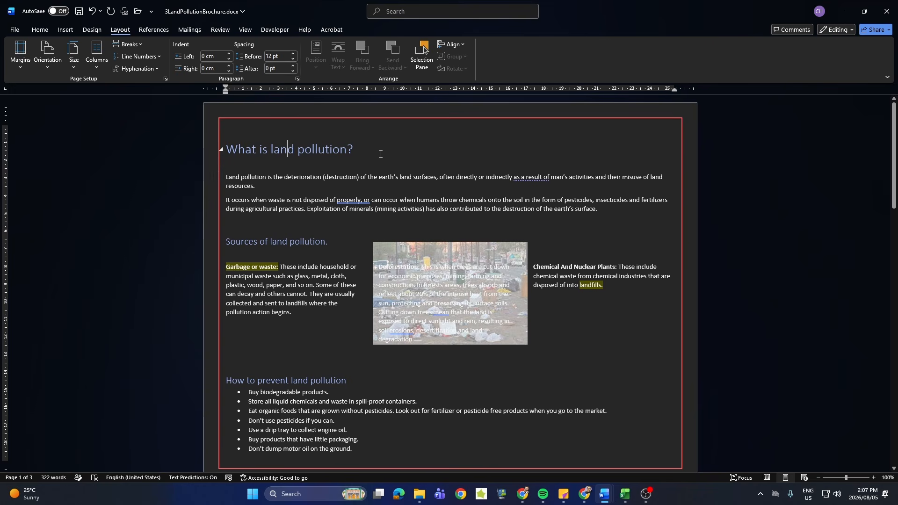
left_click_drag(378, 148, 226, 148)
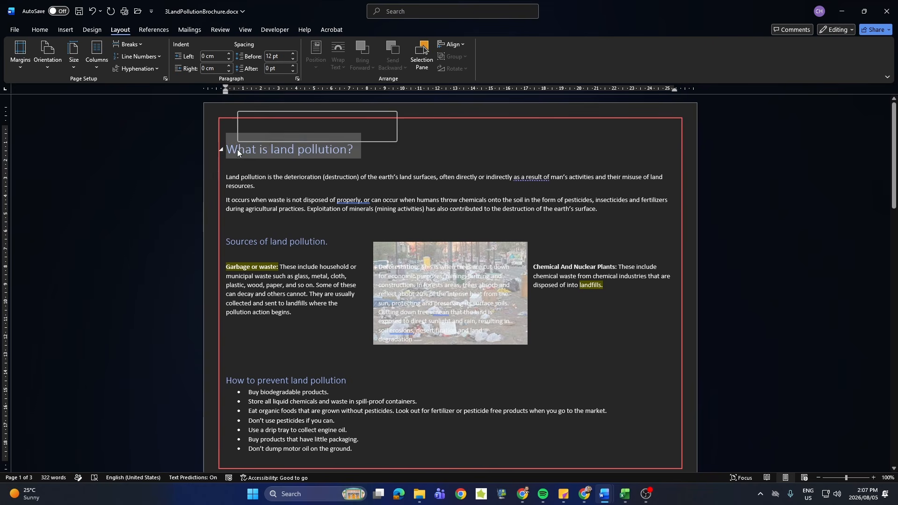
left_click(43, 32)
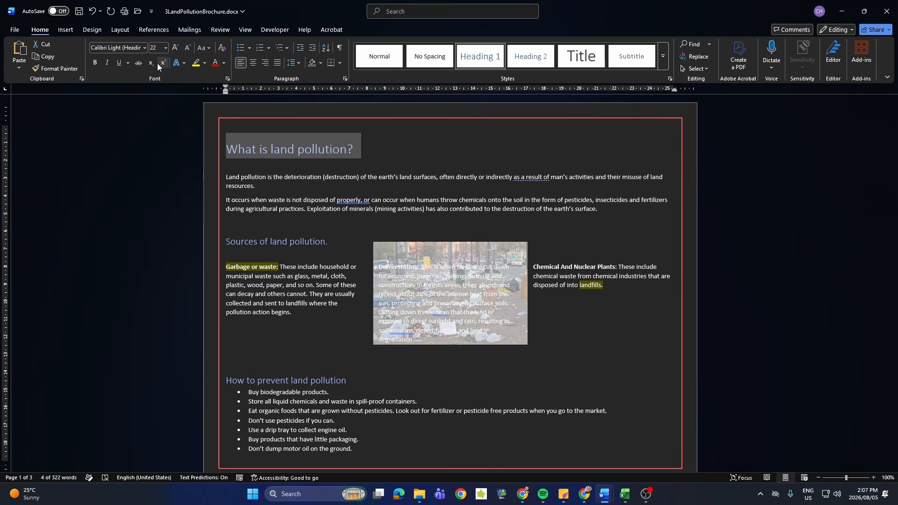
left_click(66, 30)
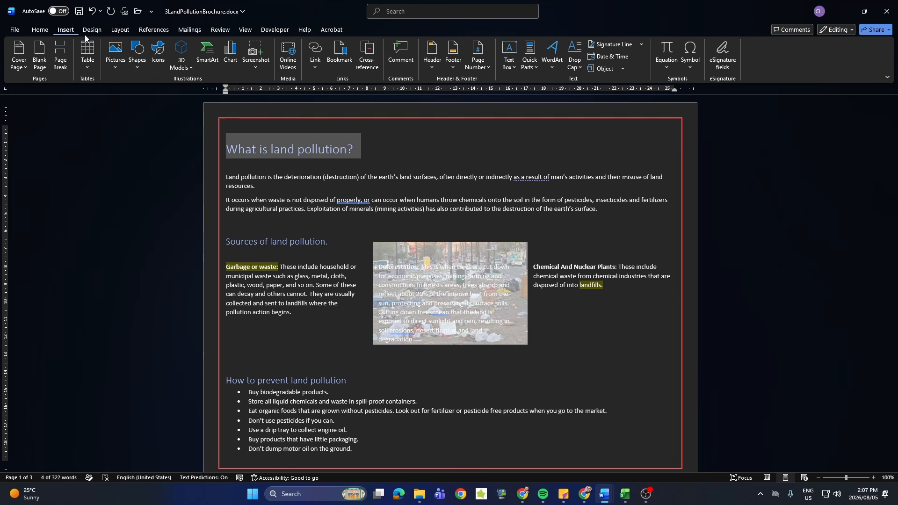
left_click(556, 69)
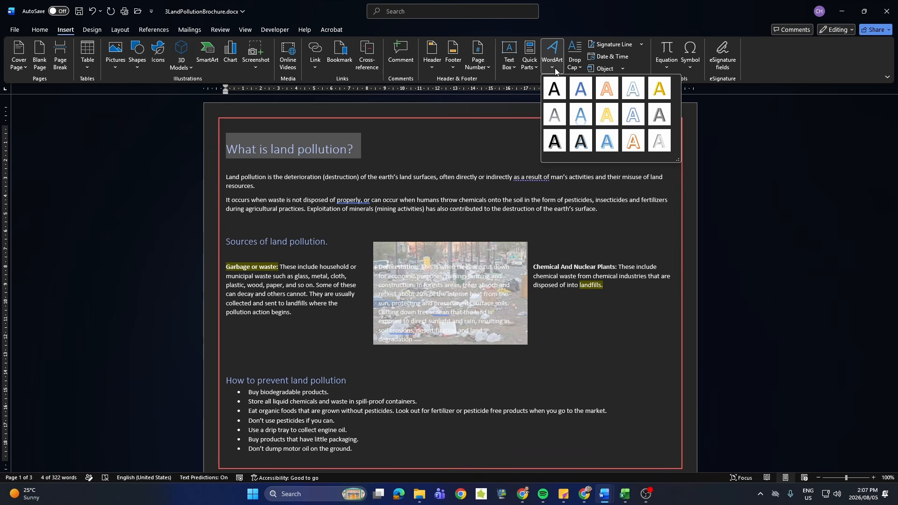
left_click(655, 92)
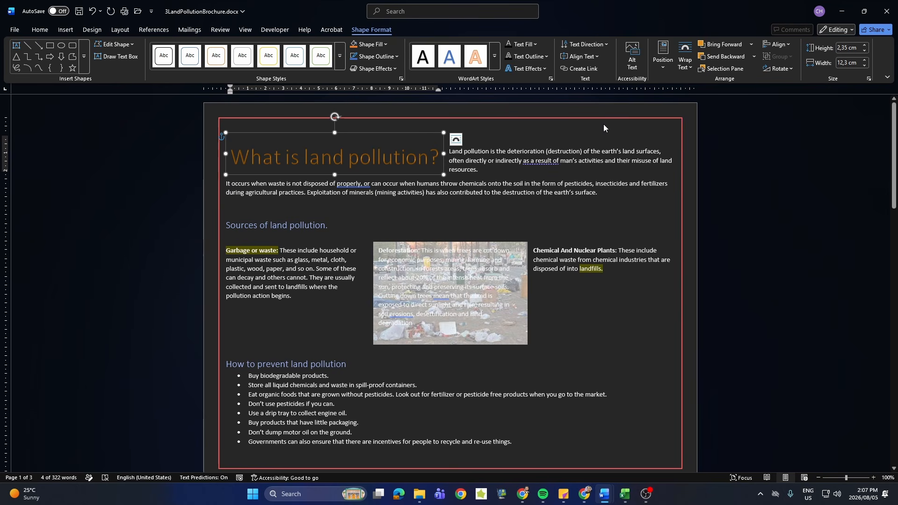
Move the paragraph starting "Land pollution is the deterioration" below the WordArt heading with a new line before it.
left_click(451, 153)
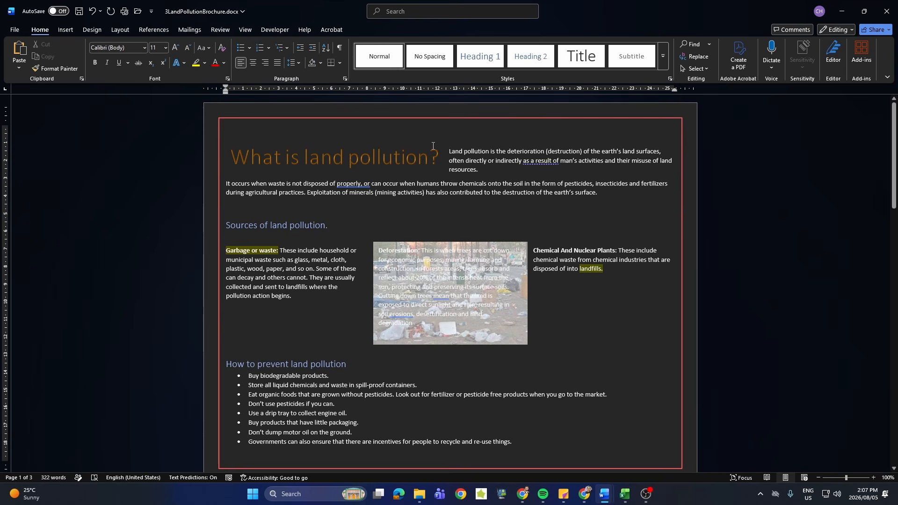
key("Return")
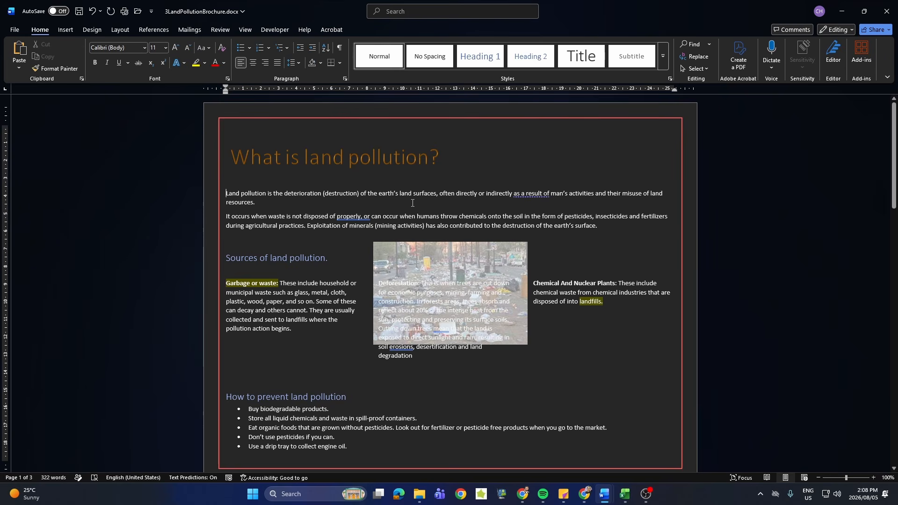
scroll(341, 242, "down", 5)
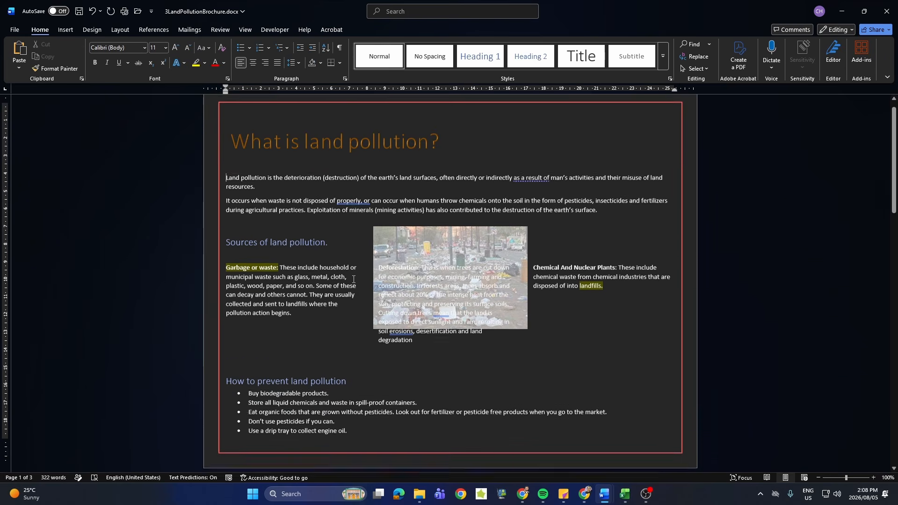
Delete the empty line above the heading "How to prevent land pollution".
left_click(344, 229)
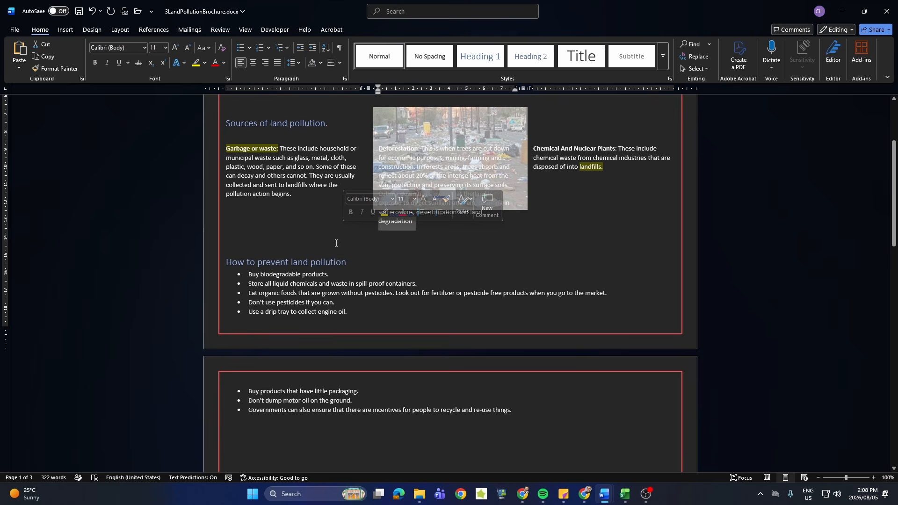
left_click(366, 243)
key("Delete")
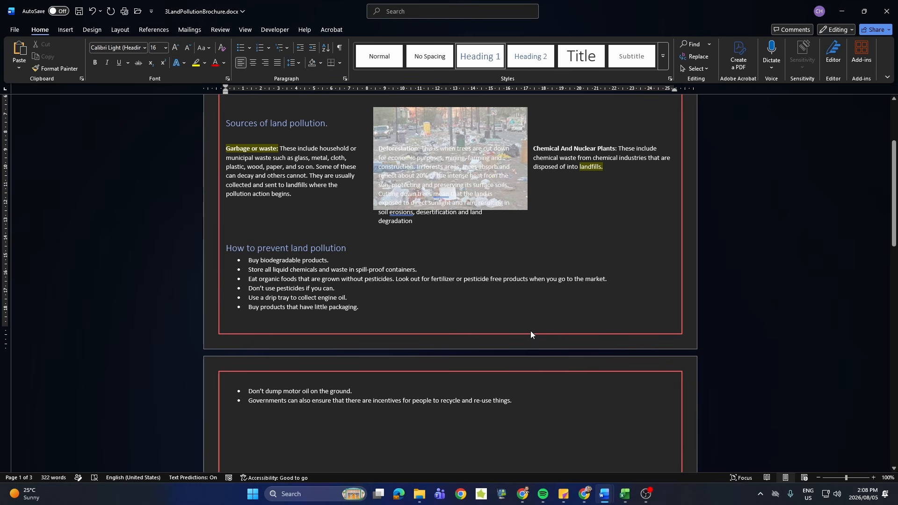
Replace the bullets of the whole list under "How to prevent land pollution" with the picture 3Bullet.jpg.
left_click_drag(524, 402, 243, 259)
left_click(251, 48)
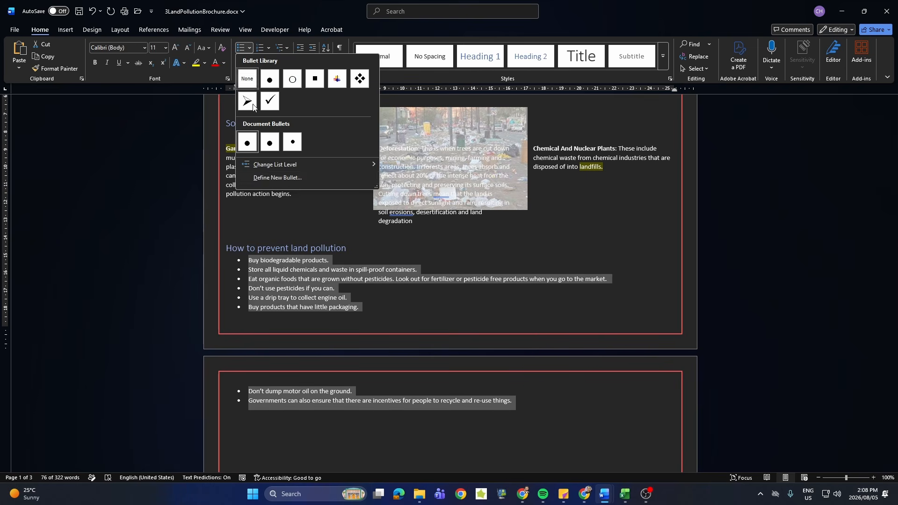
left_click(257, 178)
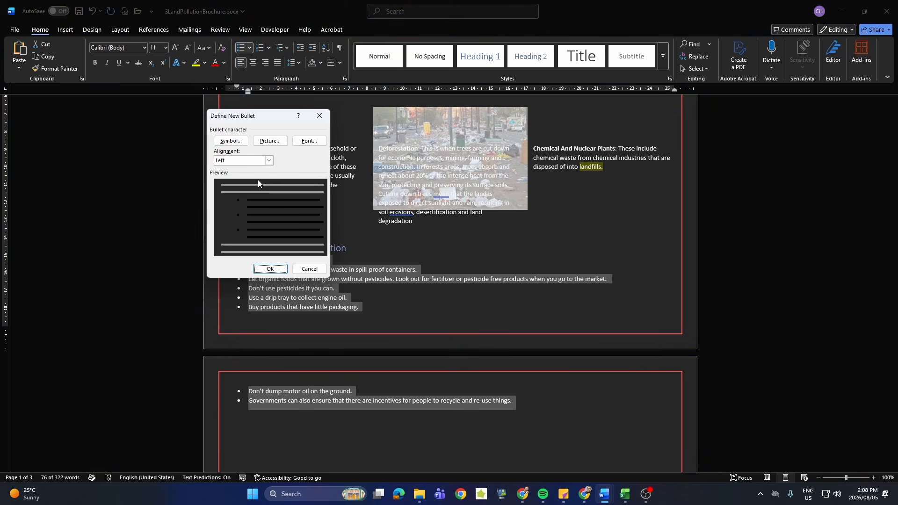
left_click(261, 141)
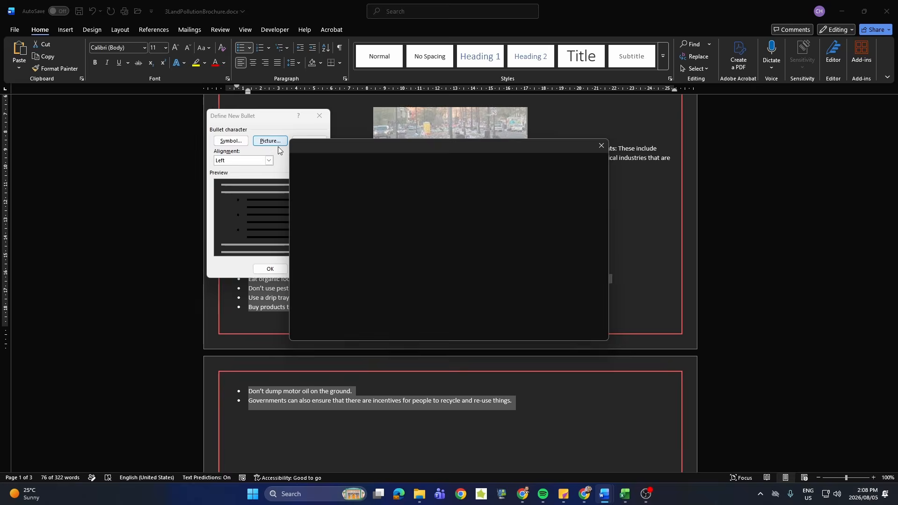
left_click(350, 190)
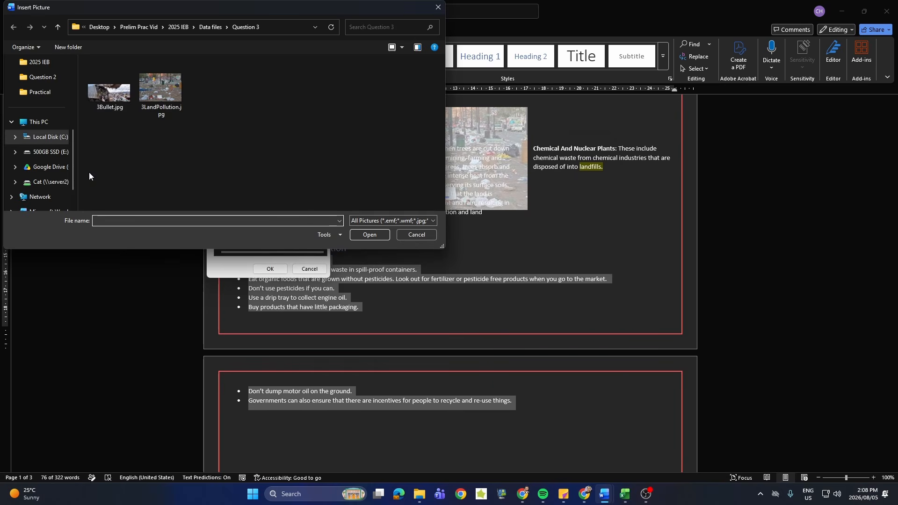
double_click(98, 105)
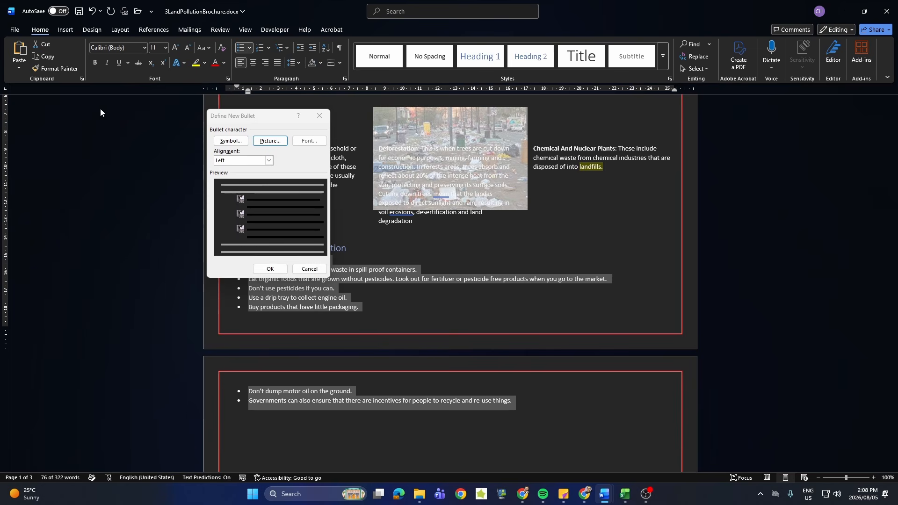
left_click(271, 270)
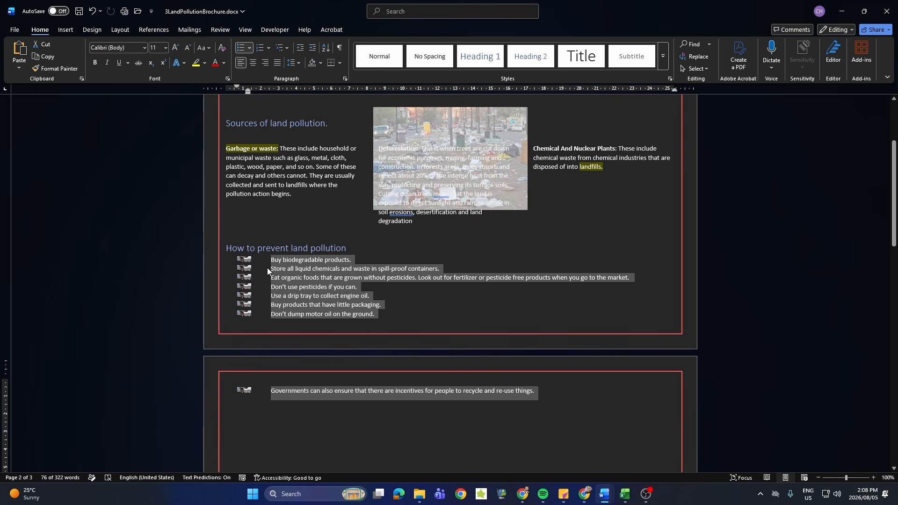
Set the picture-bulleted list's left indent to 0 cm and increase its hanging indent to about 1.5 cm.
left_click(346, 81)
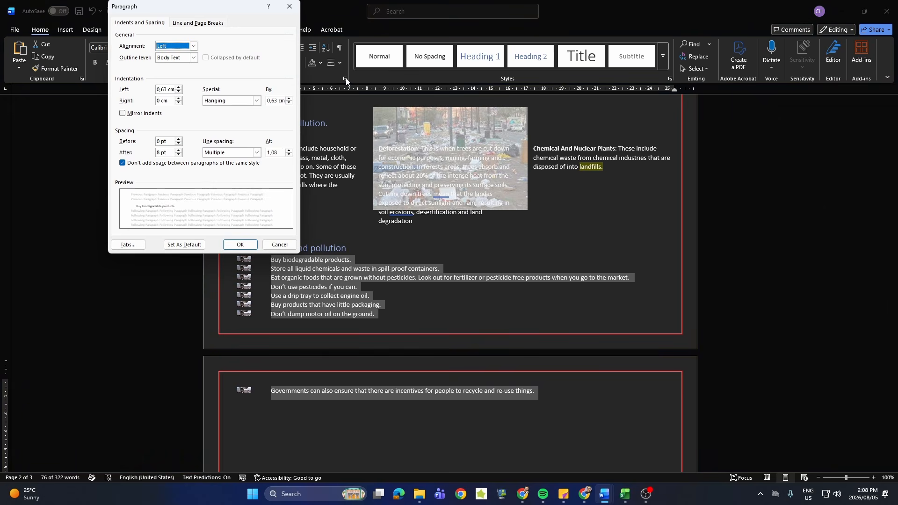
left_click(179, 92)
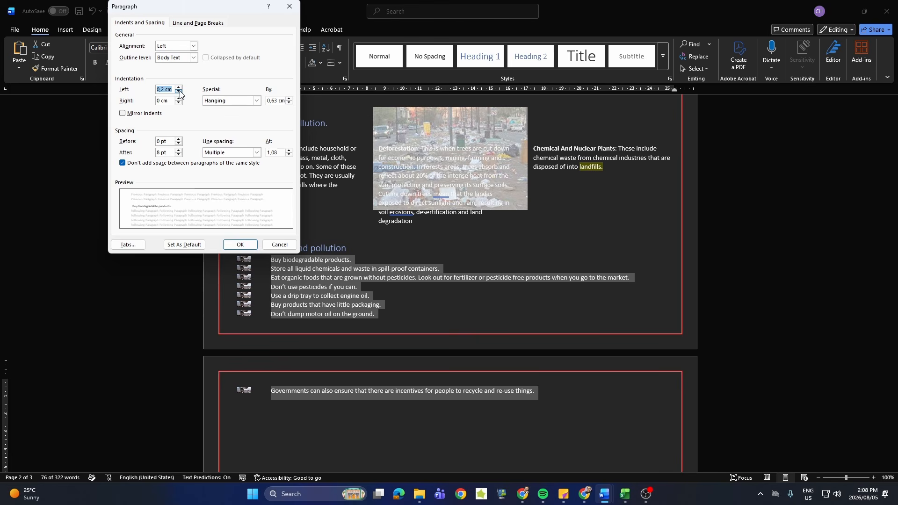
left_click(179, 92)
left_click(289, 98)
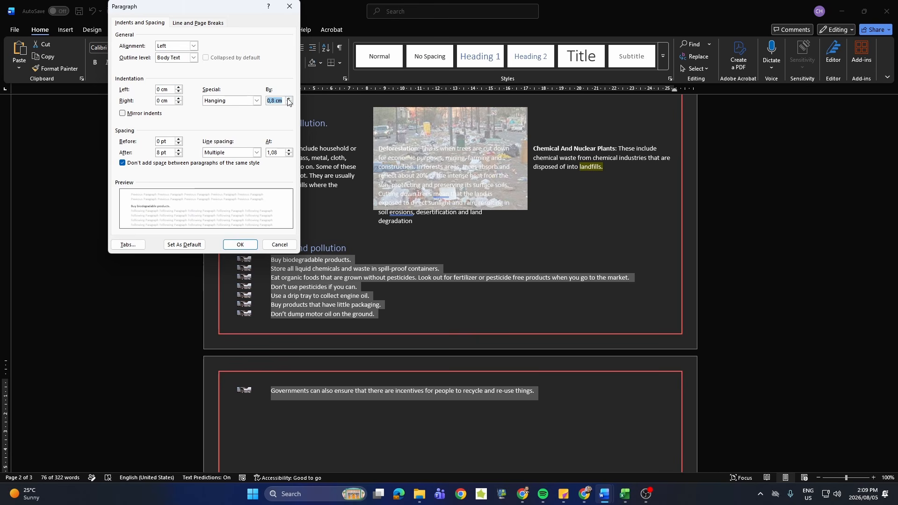
left_click(289, 98)
key("Return")
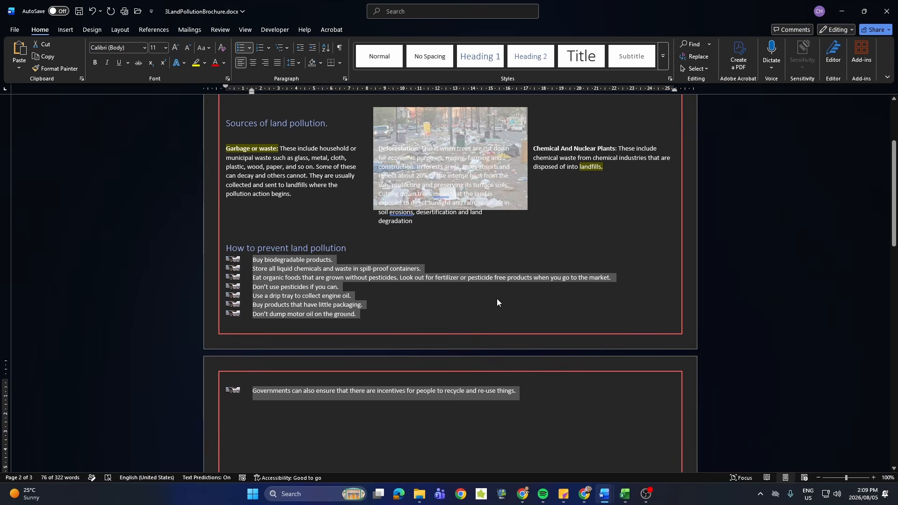
Distribute all rows of the Province and Population table evenly so they have equal height.
scroll(497, 301, "down", 3)
scroll(495, 308, "down", 20)
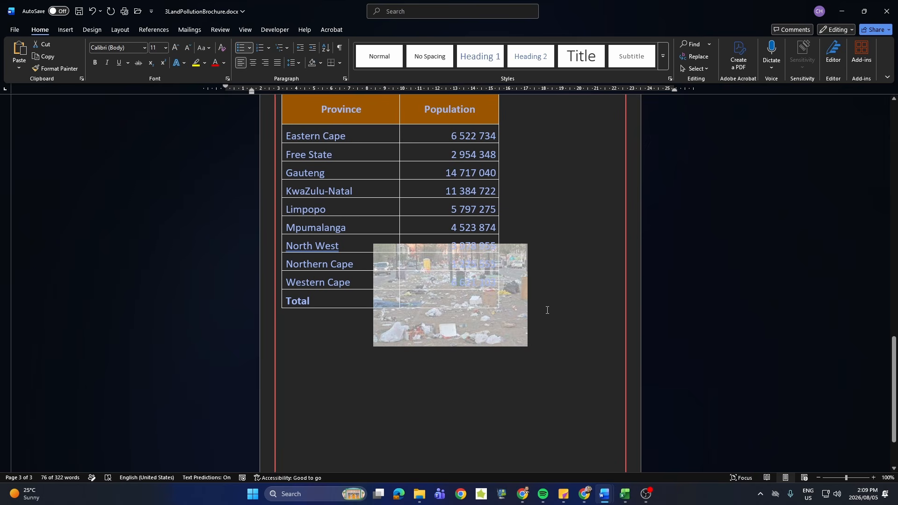
scroll(542, 311, "up", 2)
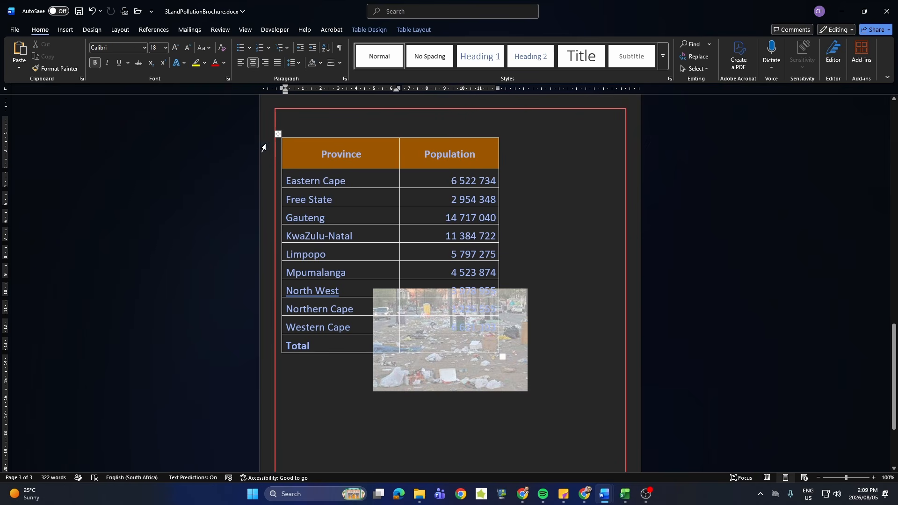
left_click(277, 134)
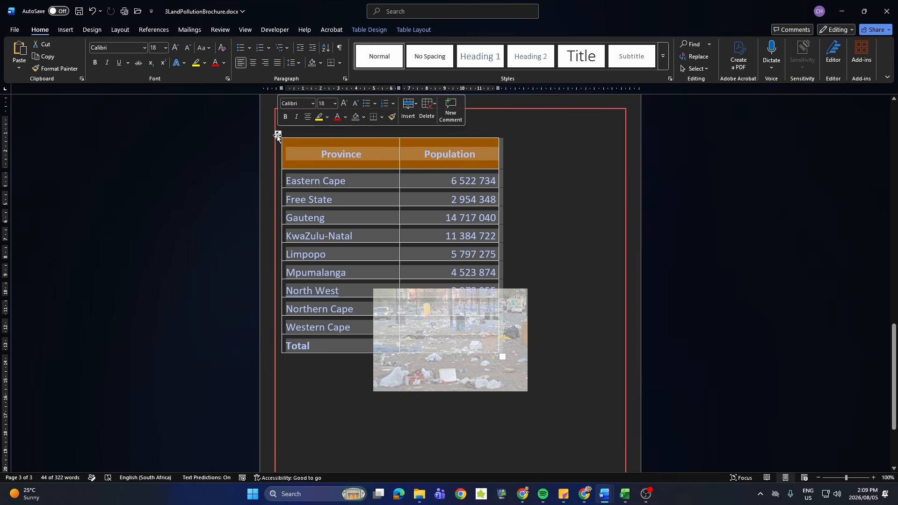
left_click(372, 31)
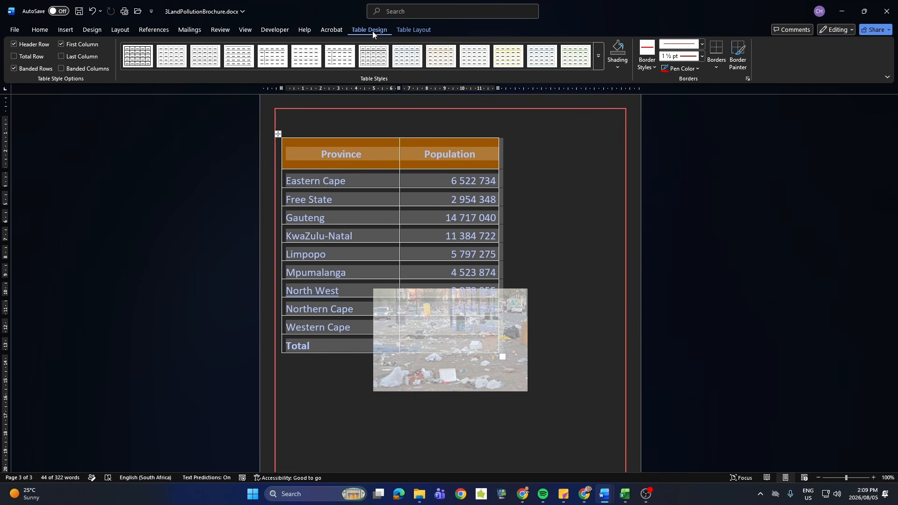
left_click(425, 31)
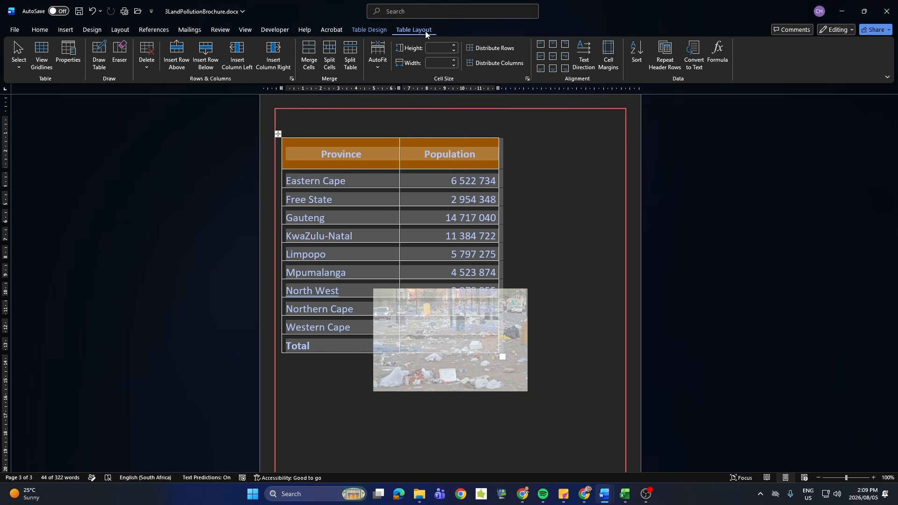
left_click(375, 64)
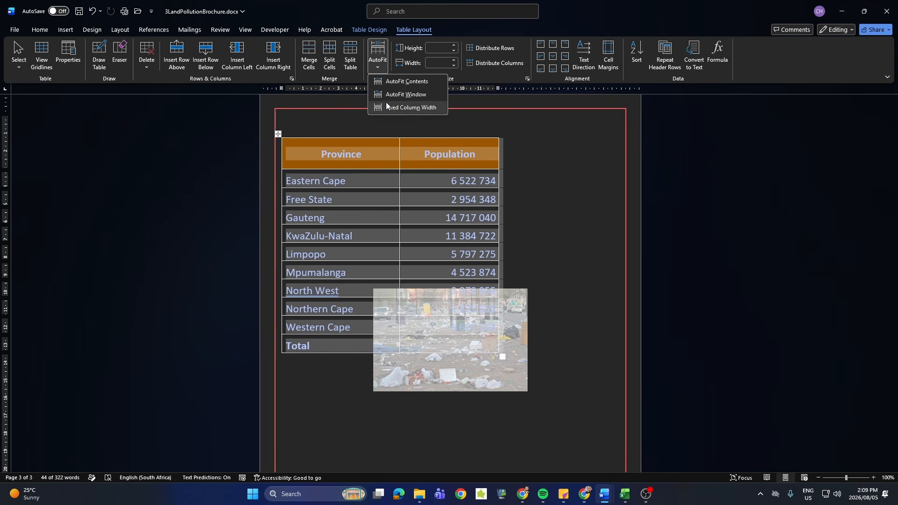
left_click(498, 39)
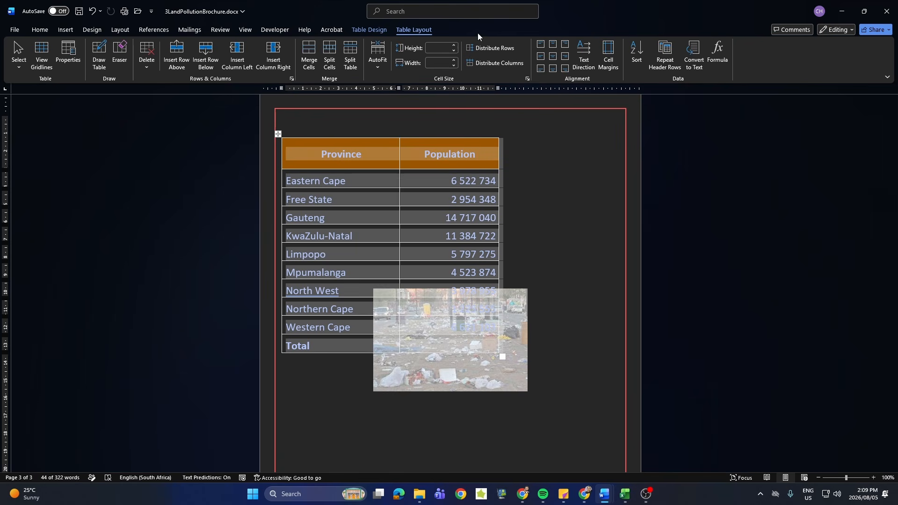
left_click(487, 47)
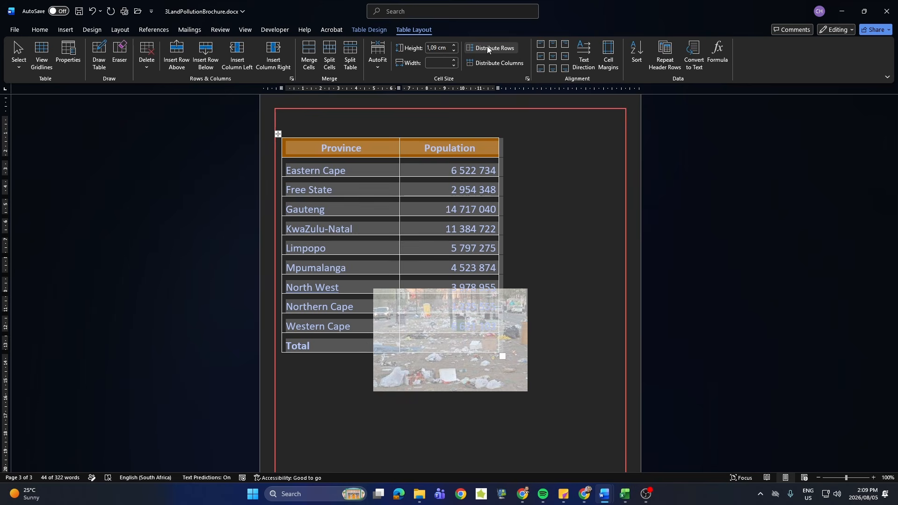
Insert the formula =sum(Above) in the Population cell of the table's Total row.
left_click(450, 345)
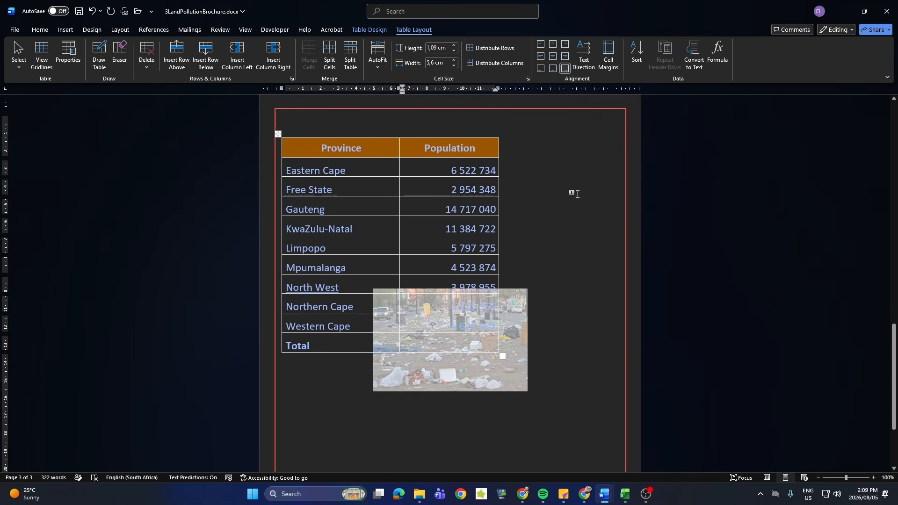
left_click(717, 53)
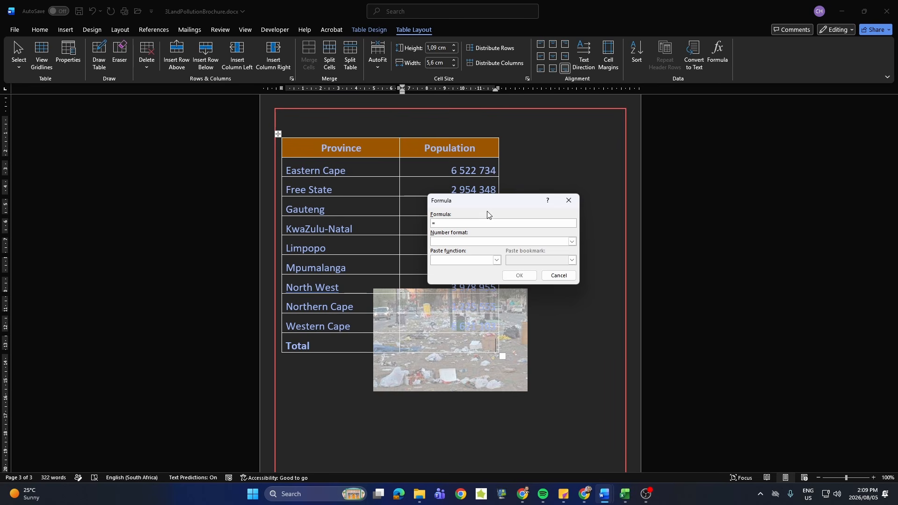
type("sum(")
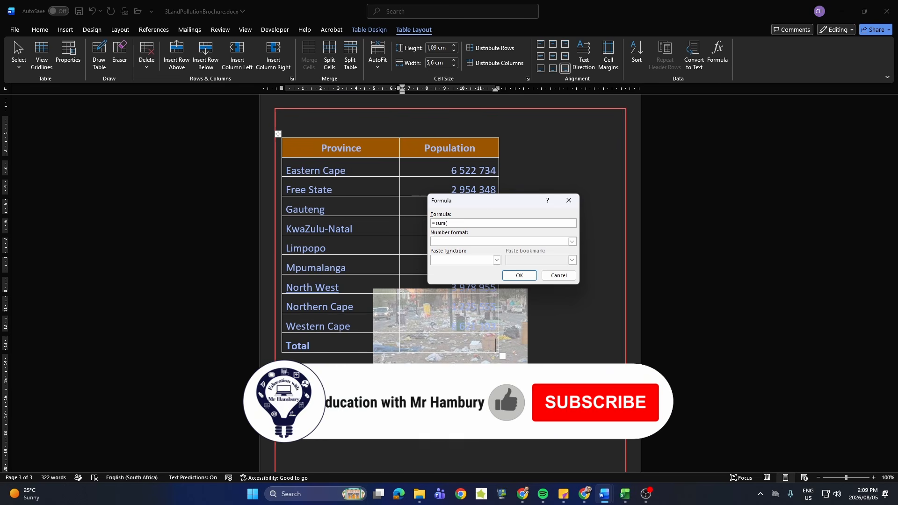
type("Above)")
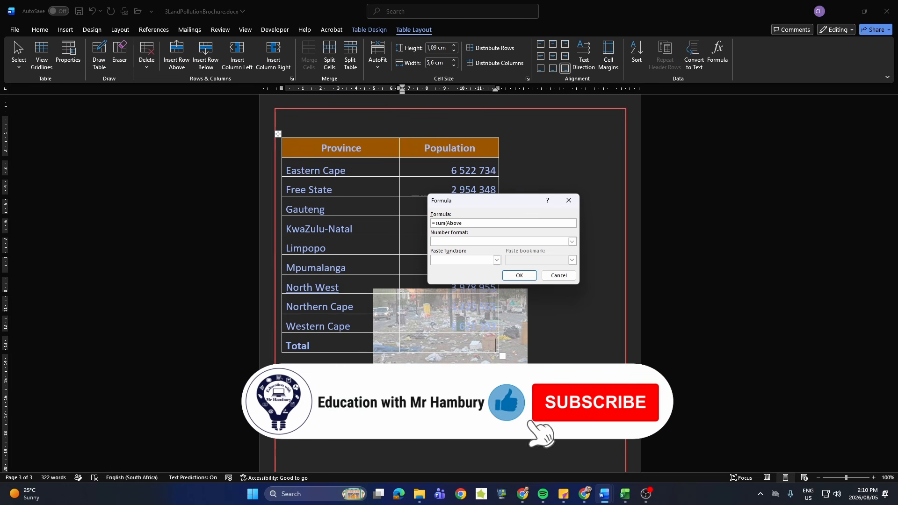
left_click(522, 277)
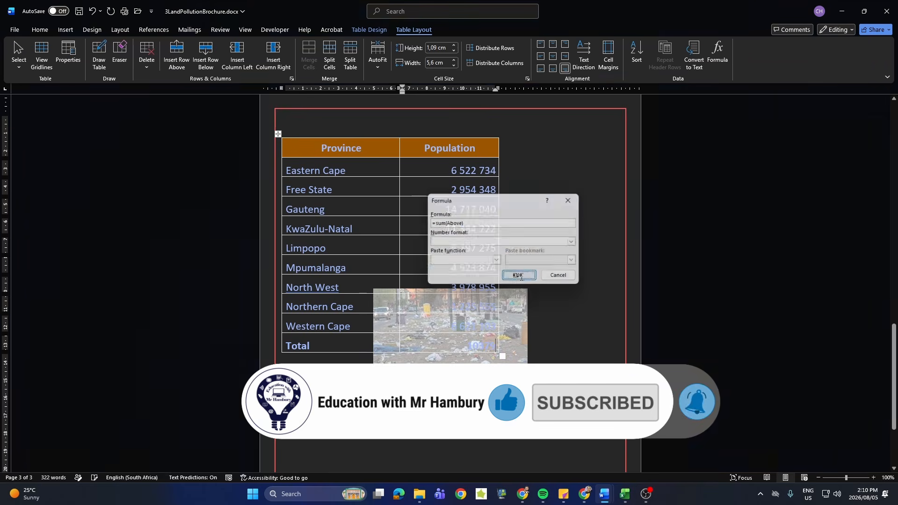